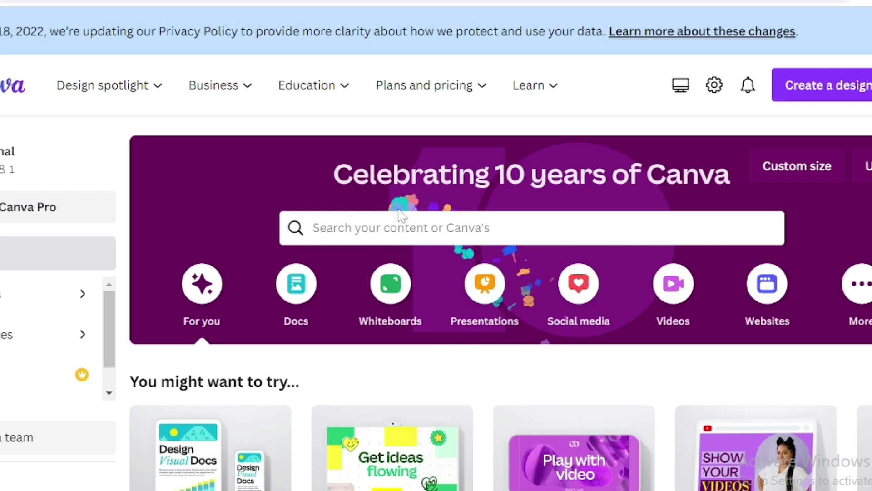
Search the Canva templates for "youtube thumbnail"
left_click(400, 228)
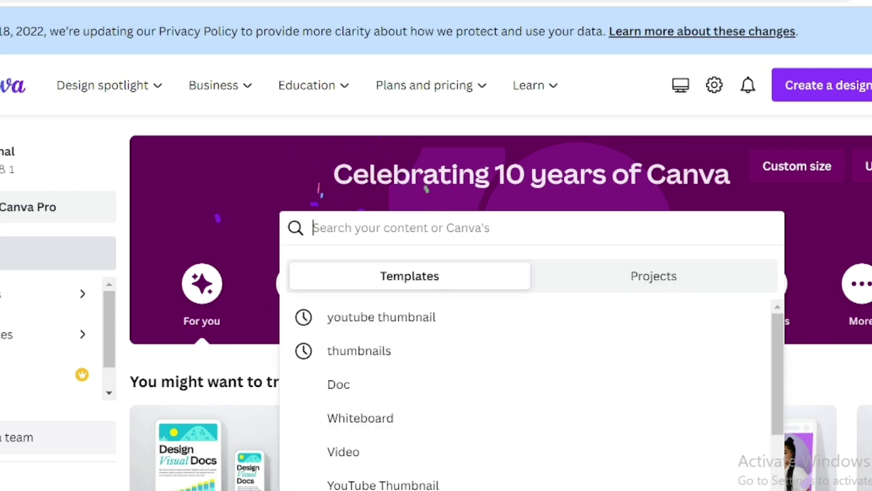
type("Y")
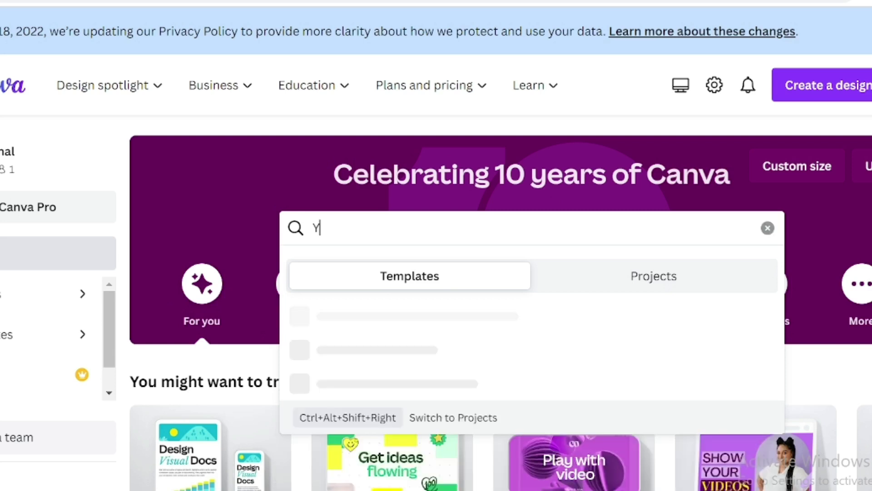
type("OUTUBE")
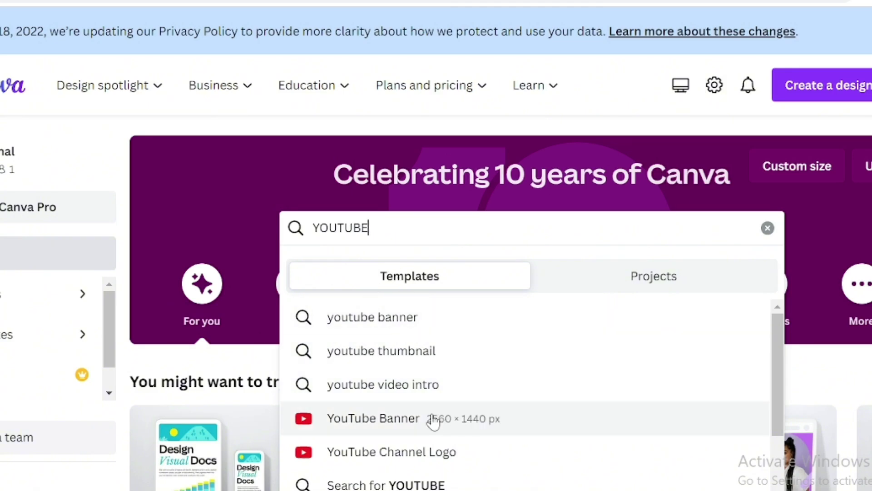
left_click(392, 360)
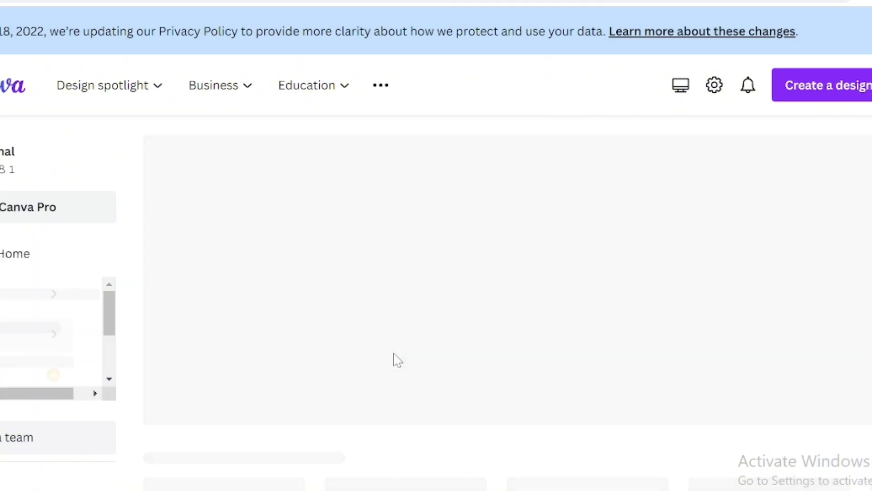
Browse the YouTube thumbnail templates and start a new design from the blank one
scroll(399, 359, "down", 5)
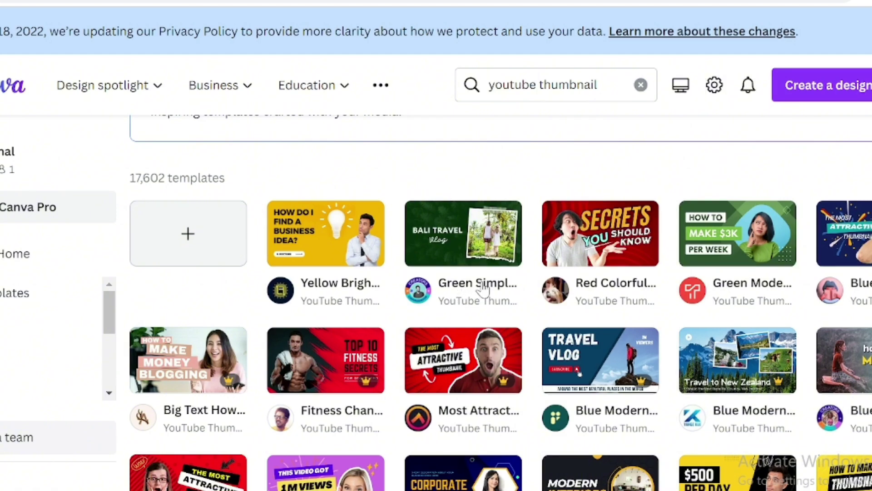
mouse_move(308, 273)
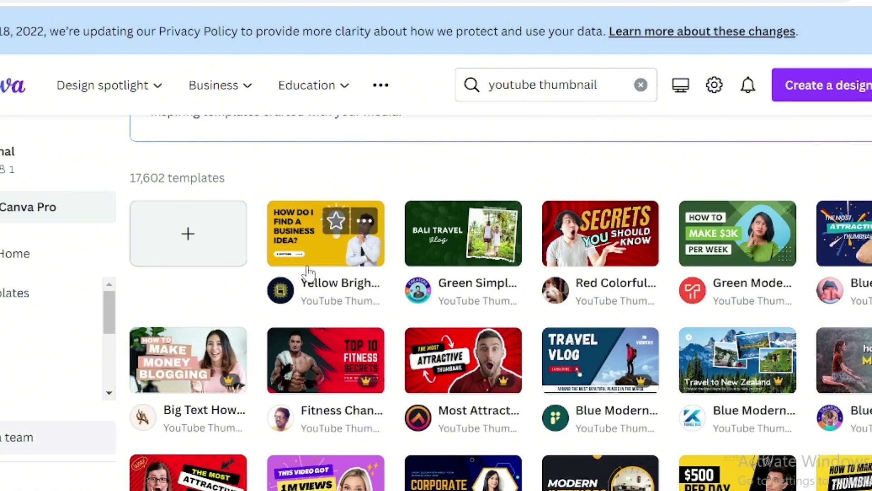
mouse_move(616, 326)
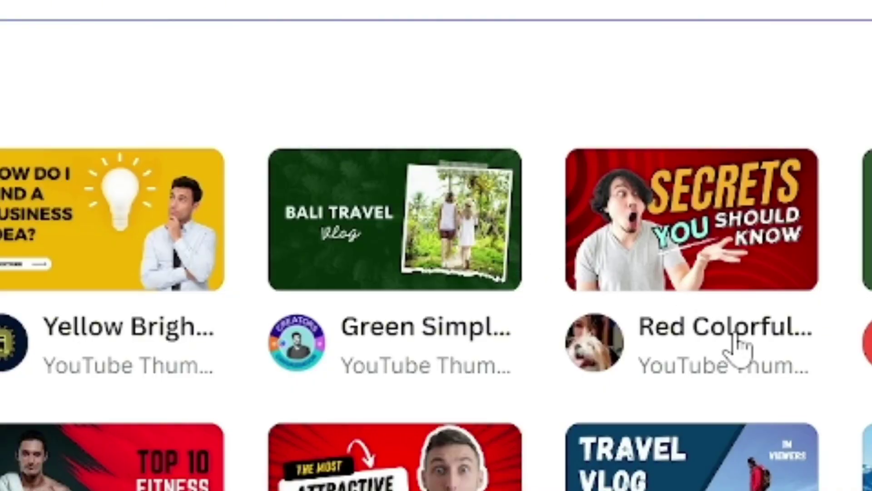
scroll(619, 293, "down", 3)
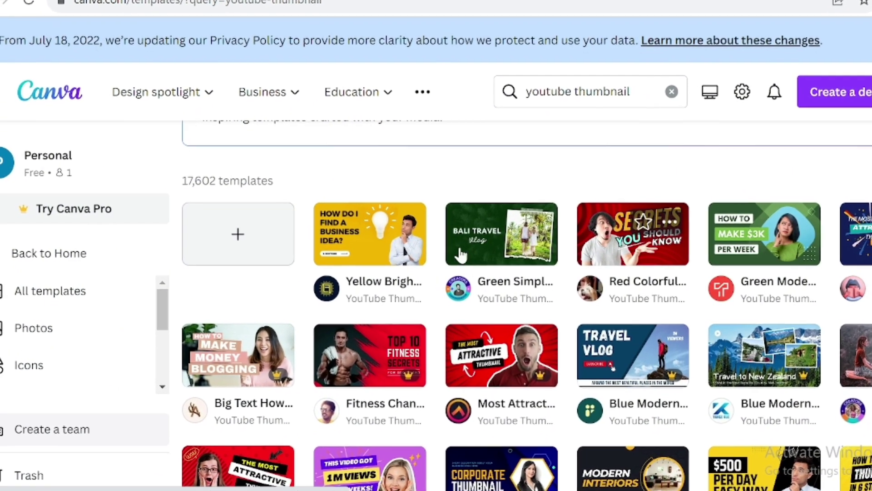
scroll(384, 286, "up", 2)
scroll(425, 288, "up", 3)
scroll(436, 289, "down", 6)
scroll(386, 273, "up", 2)
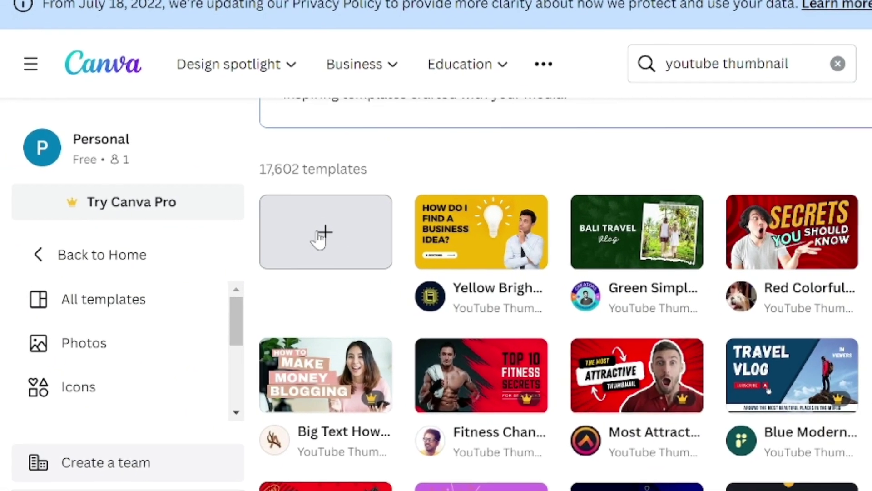
left_click(350, 246)
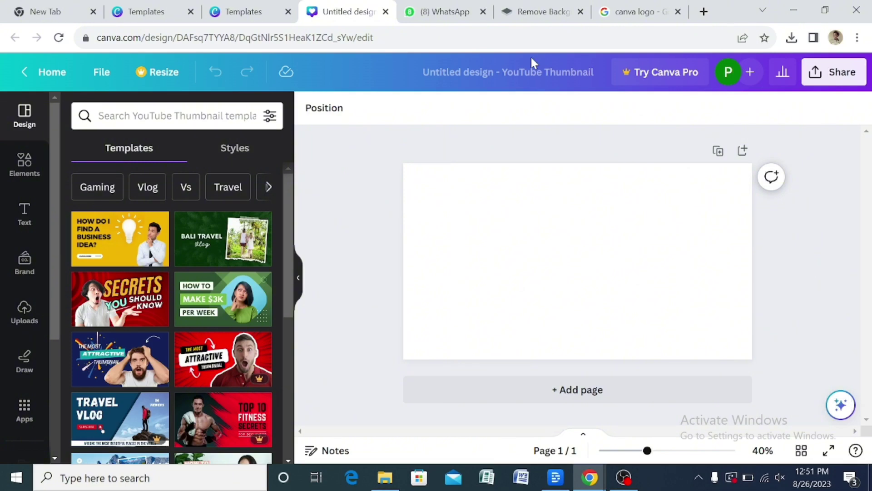
Switch to remove.bg and download the preview-size image of the woman with the background removed
left_click(529, 5)
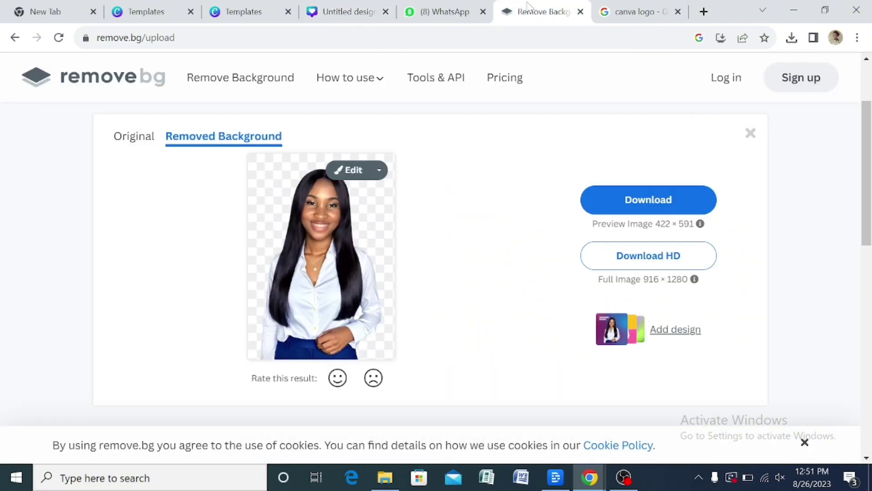
scroll(448, 261, "down", 3)
scroll(448, 262, "up", 5)
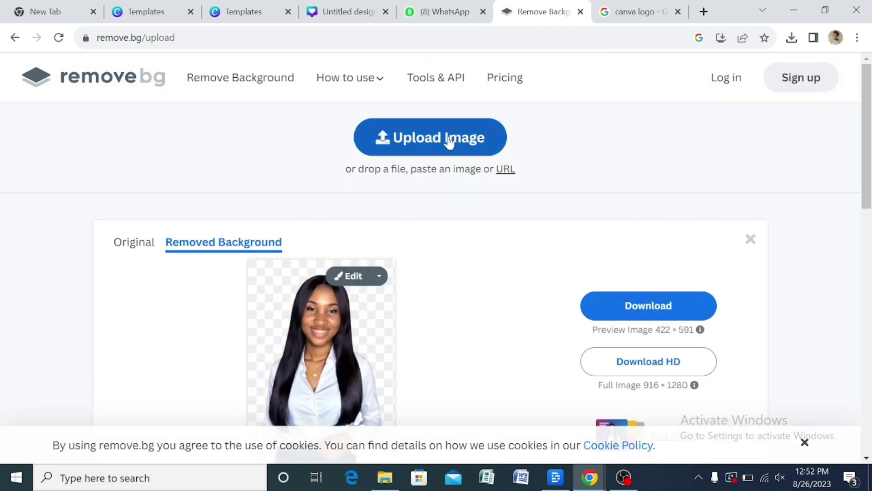
scroll(446, 152, "down", 3)
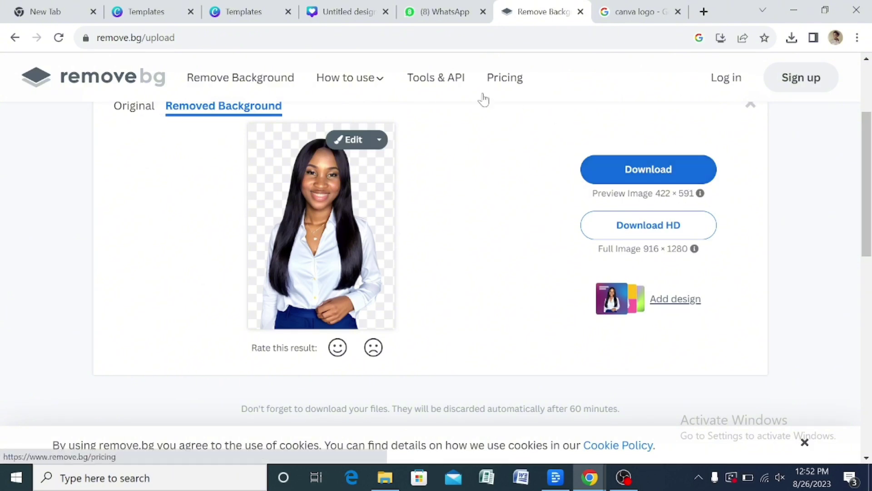
left_click(679, 177)
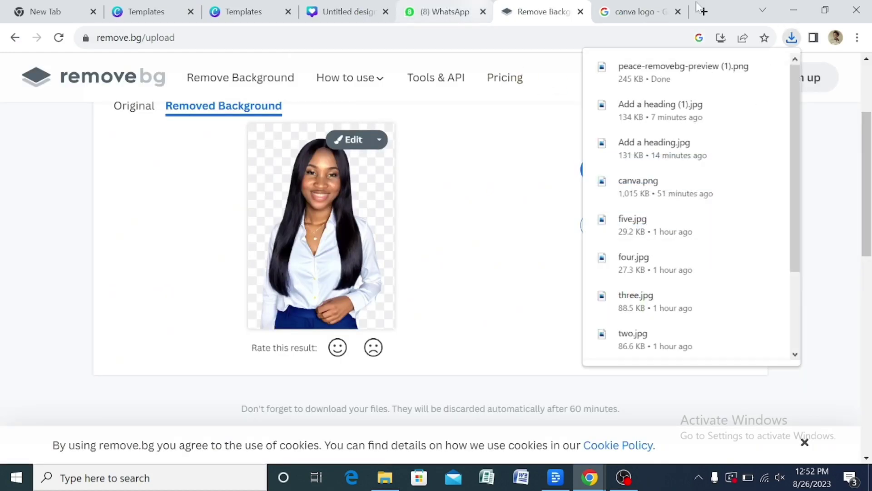
Return to the Canva thumbnail design and apply the recently used grey-white polygon image as the page background
left_click(359, 7)
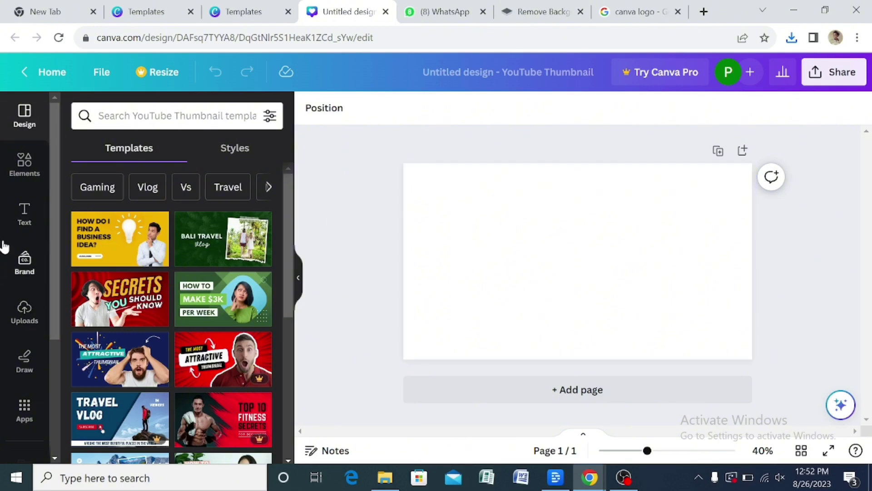
scroll(9, 248, "down", 3)
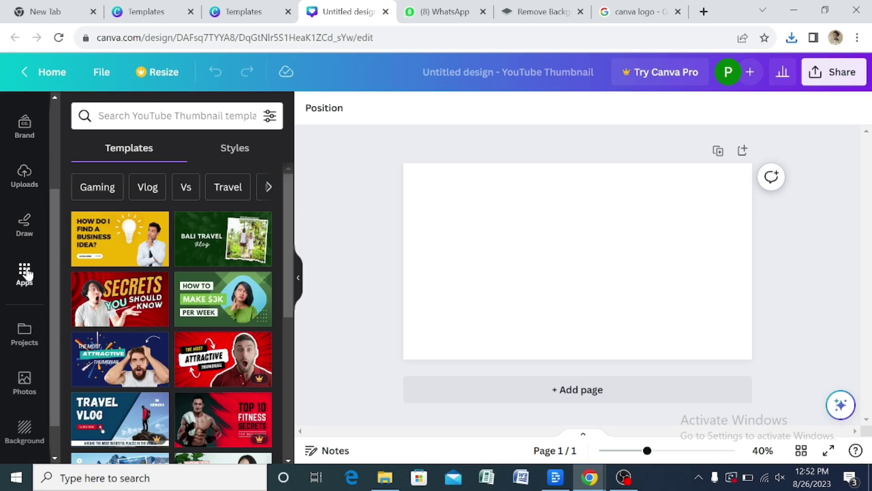
left_click(26, 272)
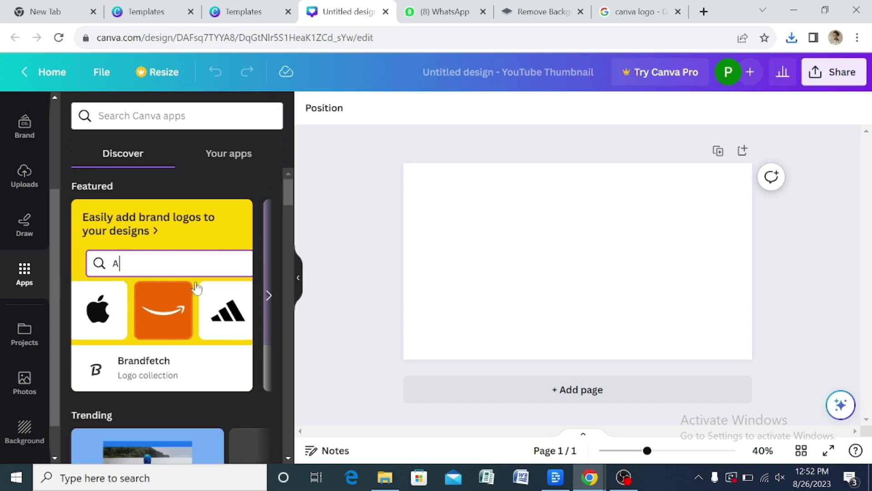
scroll(204, 291, "down", 5)
scroll(206, 296, "down", 2)
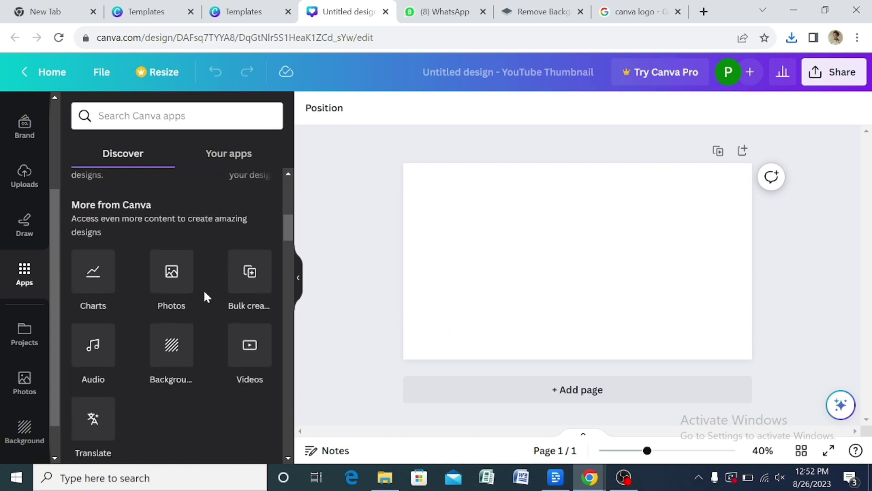
left_click(173, 350)
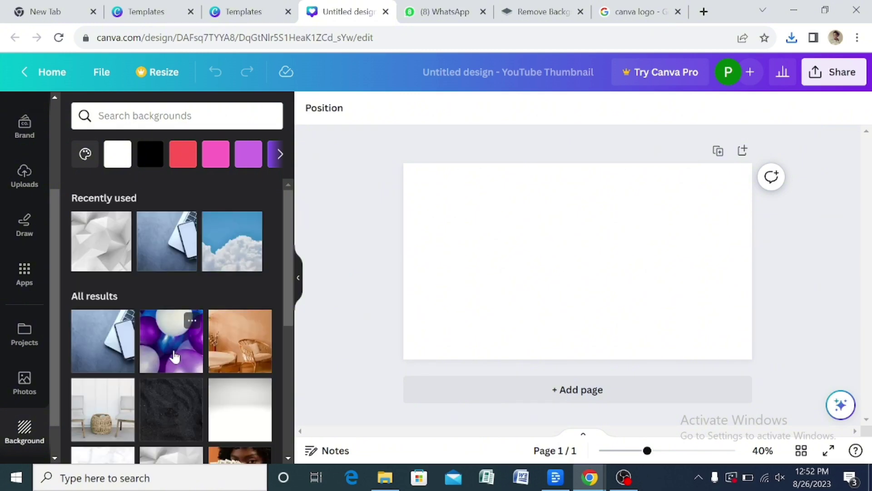
scroll(225, 238, "down", 5)
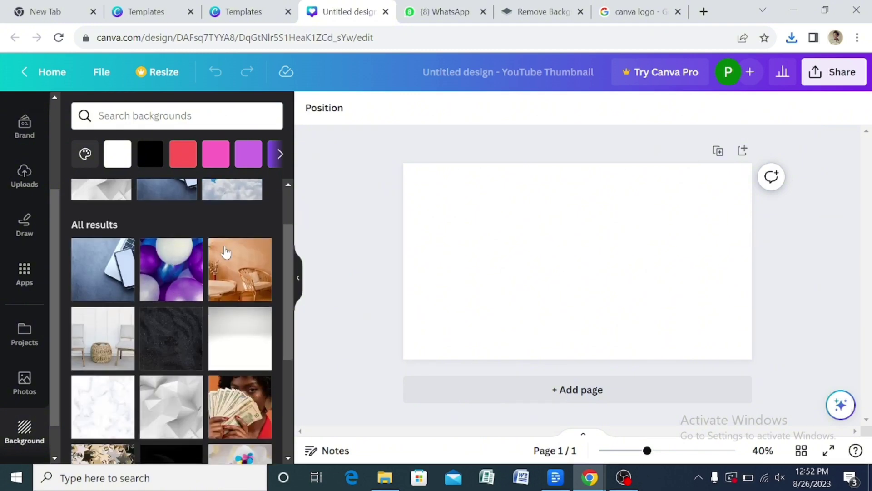
scroll(203, 433, "up", 5)
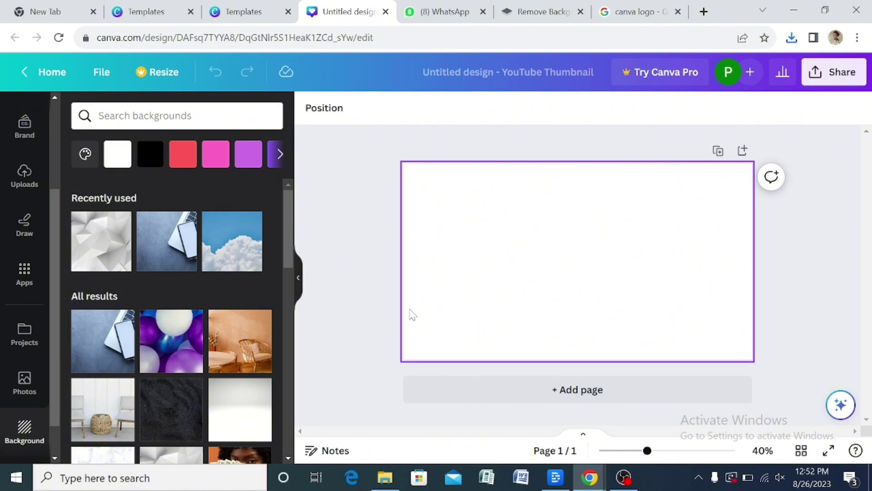
left_click(102, 252)
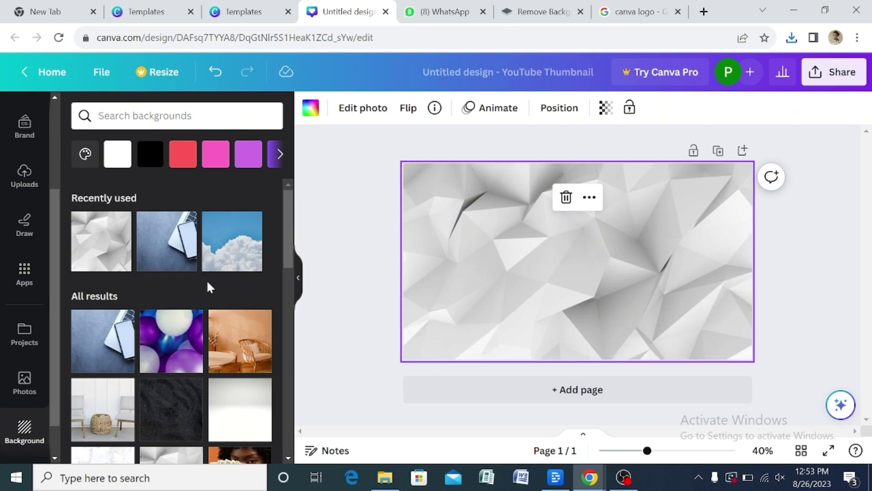
scroll(231, 281, "down", 3)
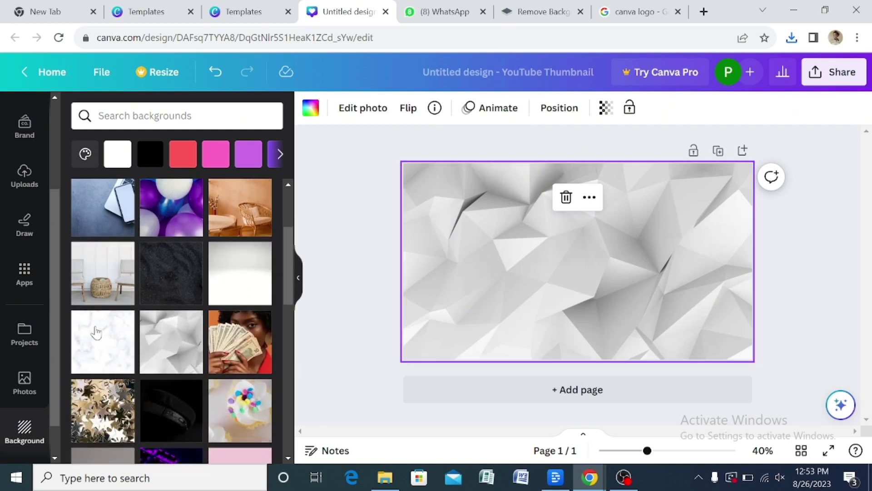
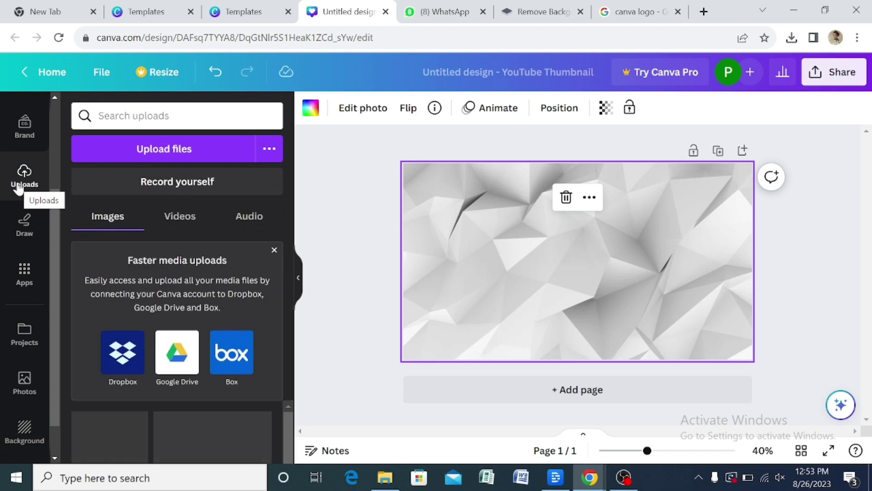
Upload the image file "peace-removebg-preview (1)" from the Downloads folder to the Canva uploads
left_click(143, 153)
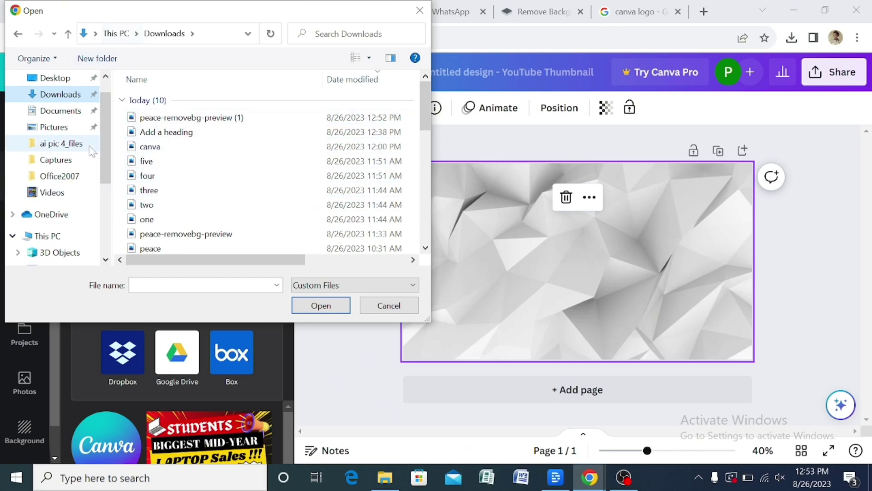
scroll(238, 192, "down", 5)
scroll(238, 193, "up", 1)
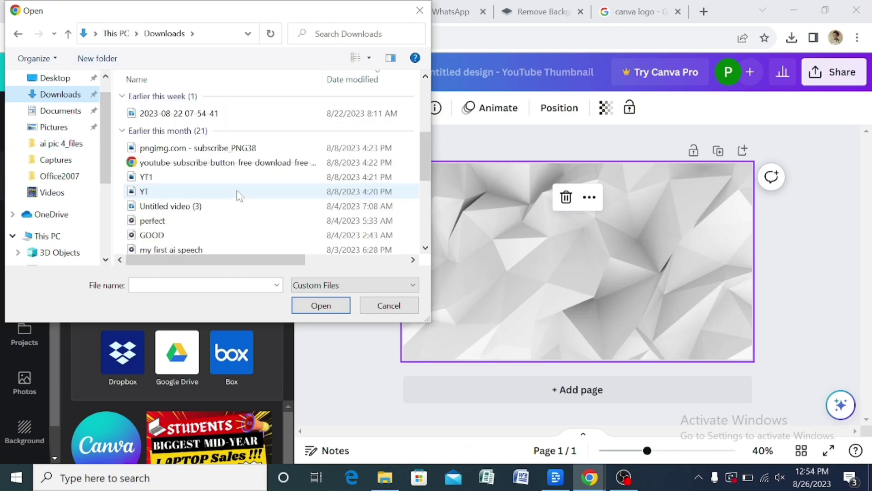
scroll(238, 195, "up", 1)
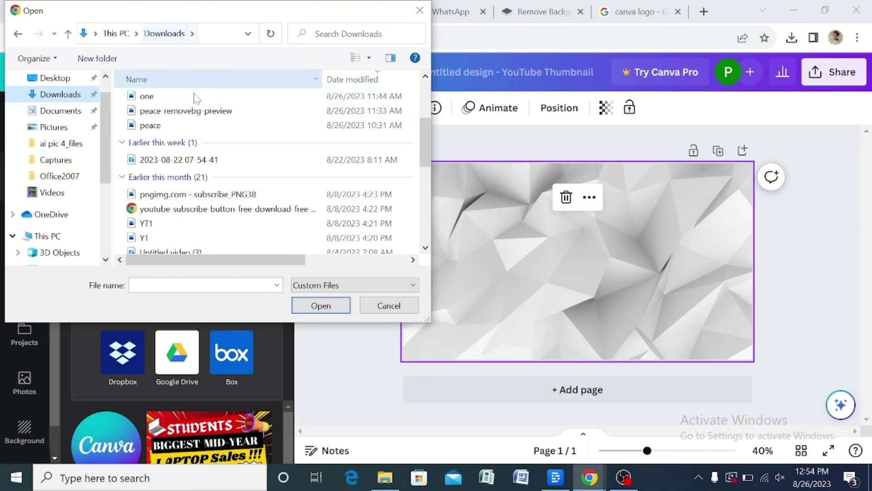
scroll(288, 186, "up", 3)
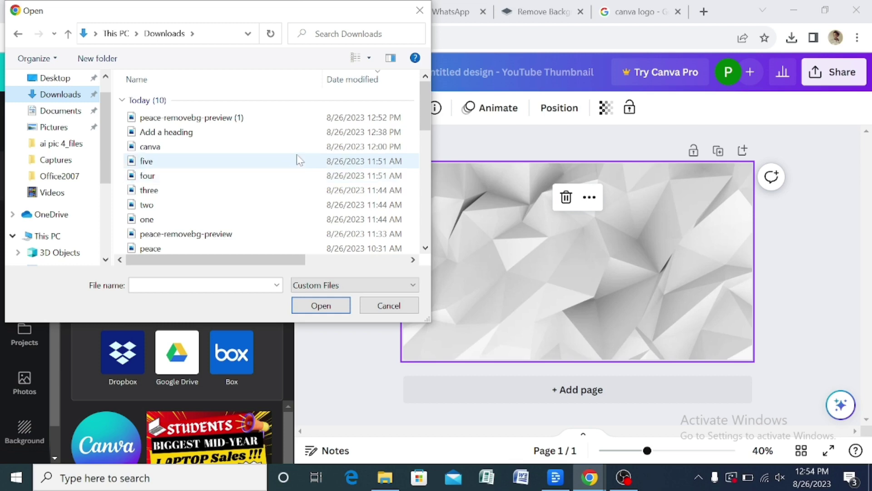
left_click(191, 120)
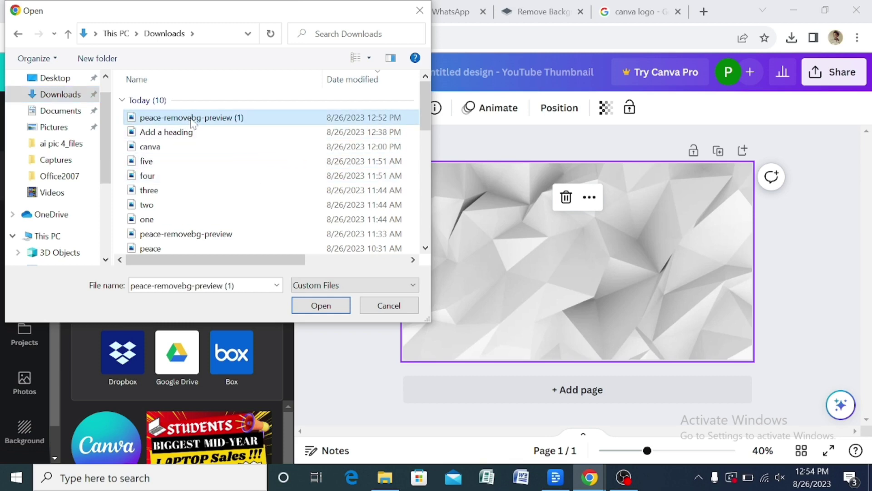
left_click(332, 305)
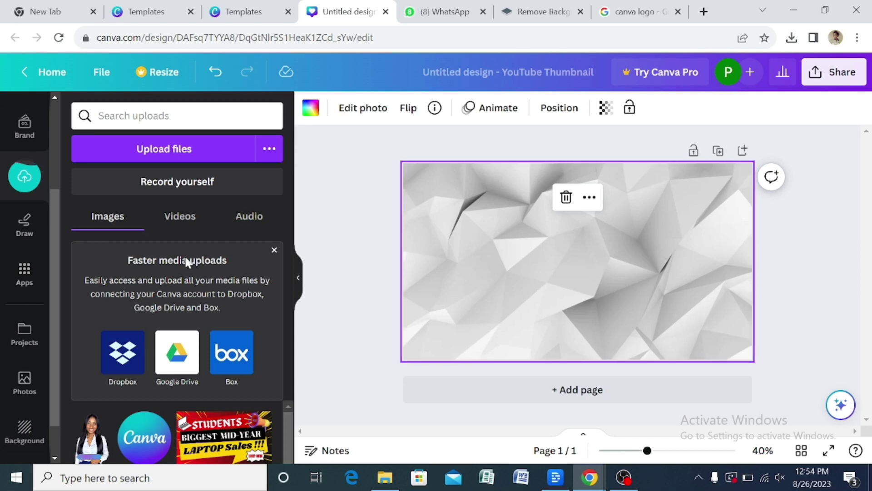
Add the uploaded cut-out photo of the woman and enlarge it, placing it just left of the page's centre with its base cropped by the edge
left_click(93, 452)
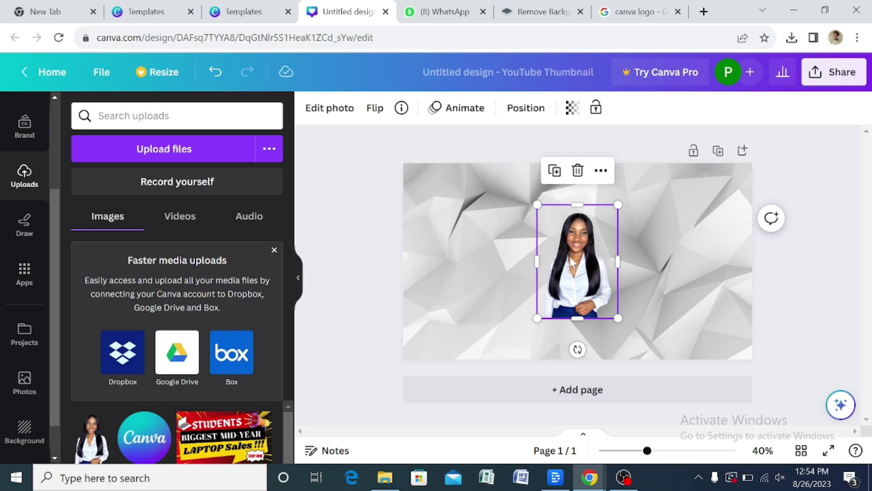
left_click_drag(584, 268, 563, 269)
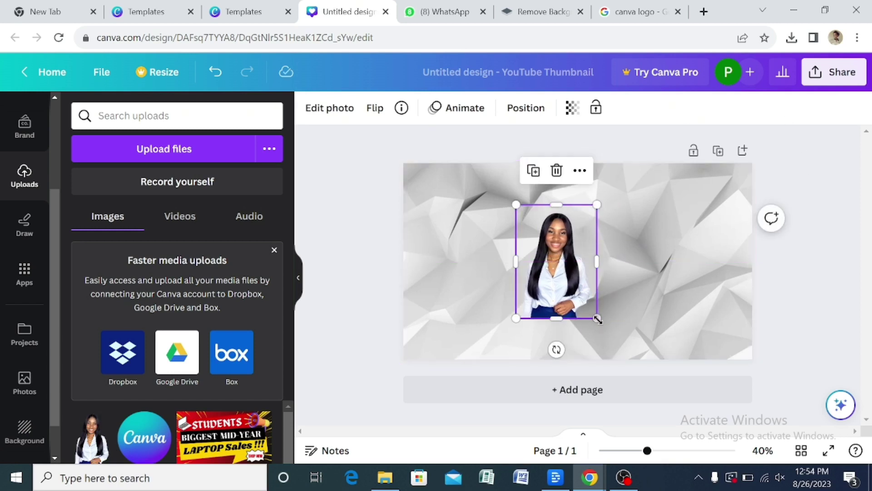
left_click_drag(598, 319, 635, 394)
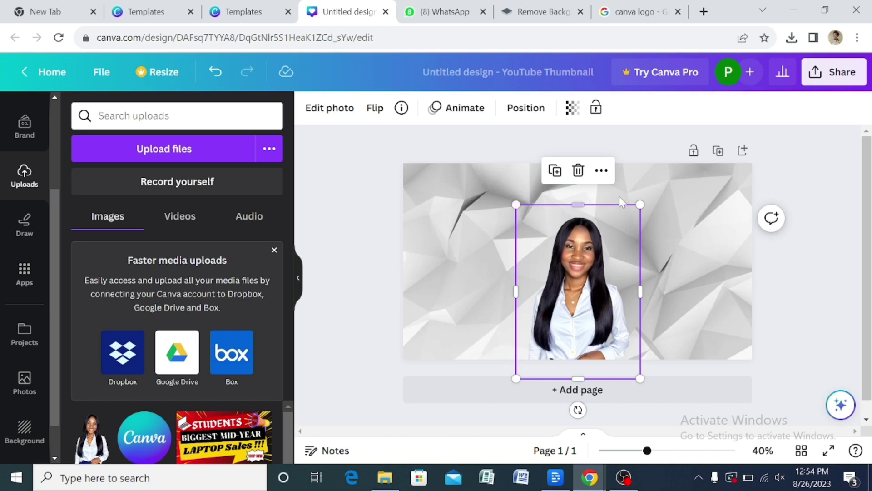
left_click_drag(514, 205, 477, 195)
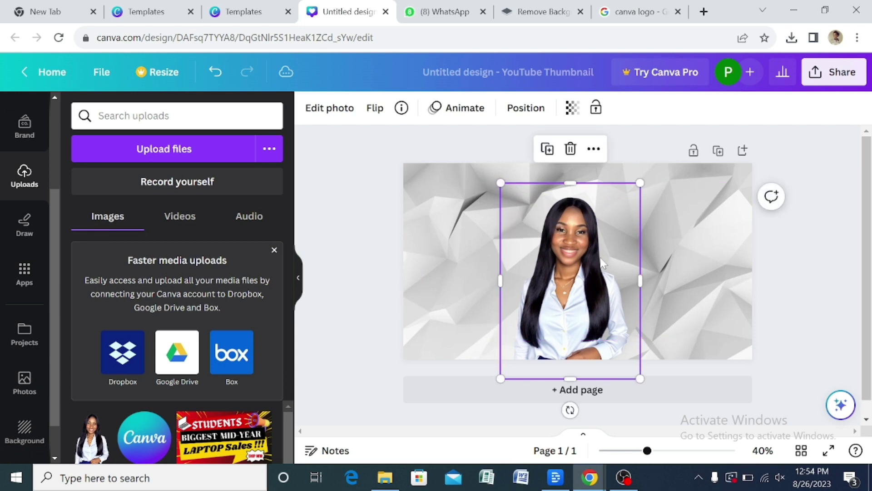
left_click_drag(602, 266, 599, 274)
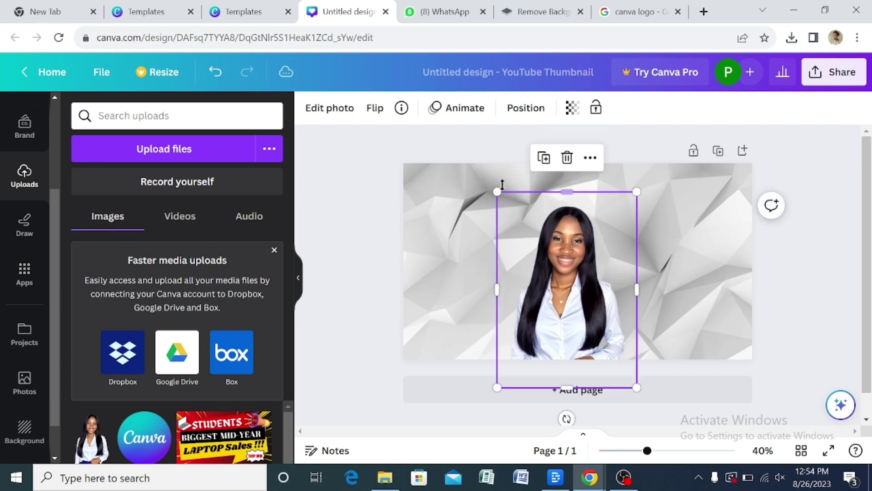
left_click_drag(497, 191, 474, 184)
left_click_drag(587, 289, 594, 294)
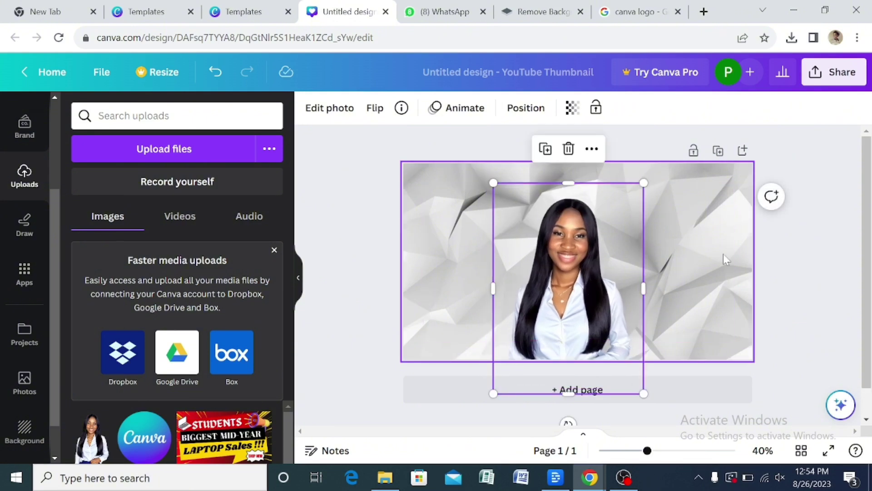
left_click(736, 263)
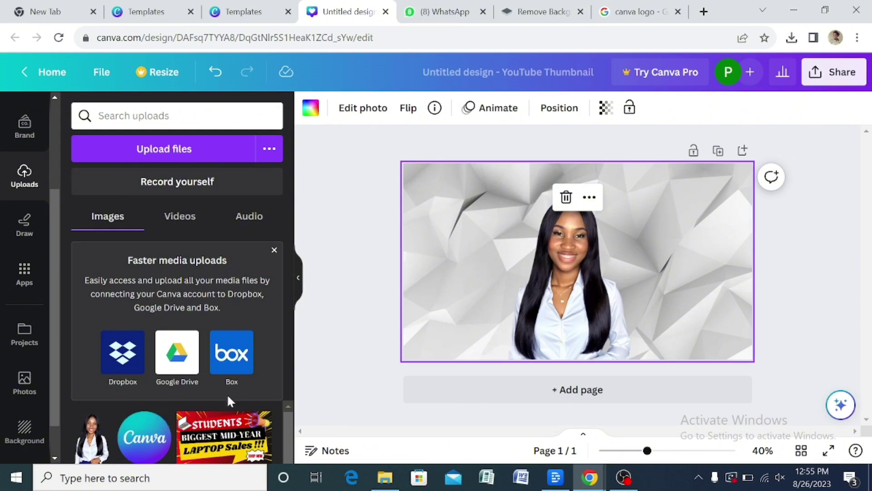
Add the uploaded "STUDENTS BIGGEST MID-YEAR LAPTOP Sales" image, shrink it to about half size and place it beside the woman's head on the right
left_click(224, 439)
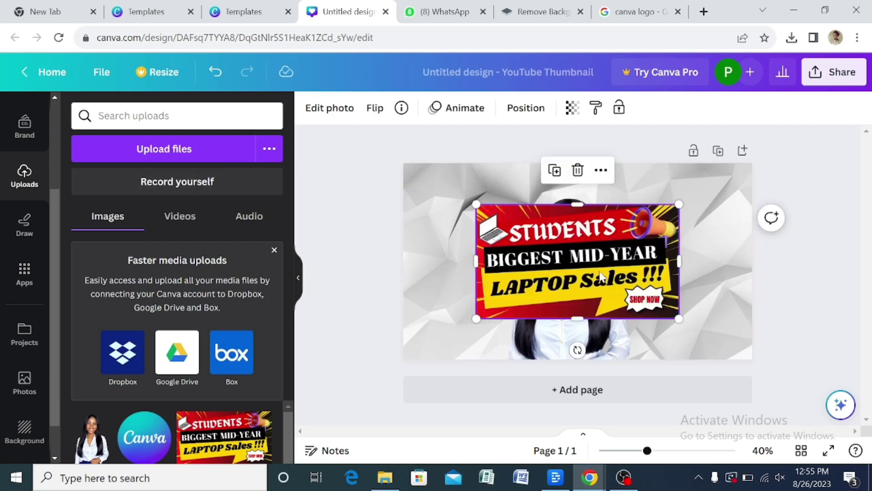
left_click_drag(679, 319, 593, 242)
left_click_drag(544, 221, 684, 205)
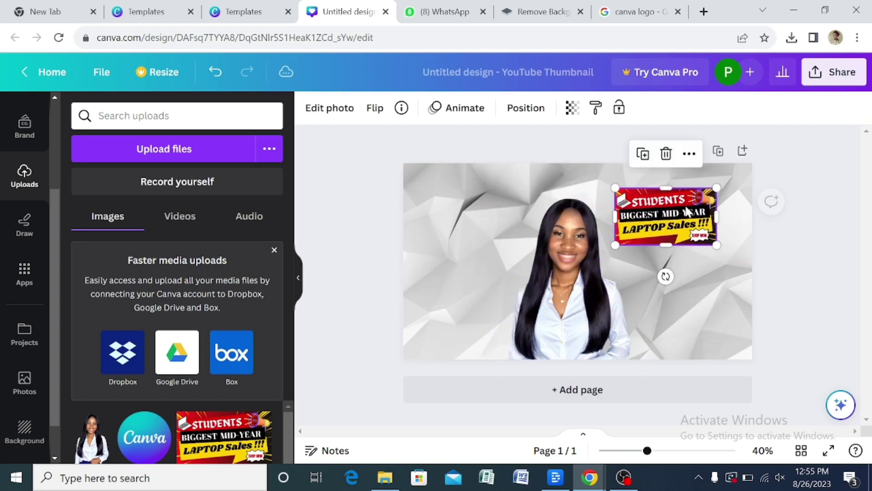
Add the uploaded "MAKE YOUR WINDOWS PC SUPPER FAST!!!" image, shrink it and place it overlapping the lower part of the laptop sales image
scroll(213, 404, "down", 1)
scroll(214, 418, "down", 3)
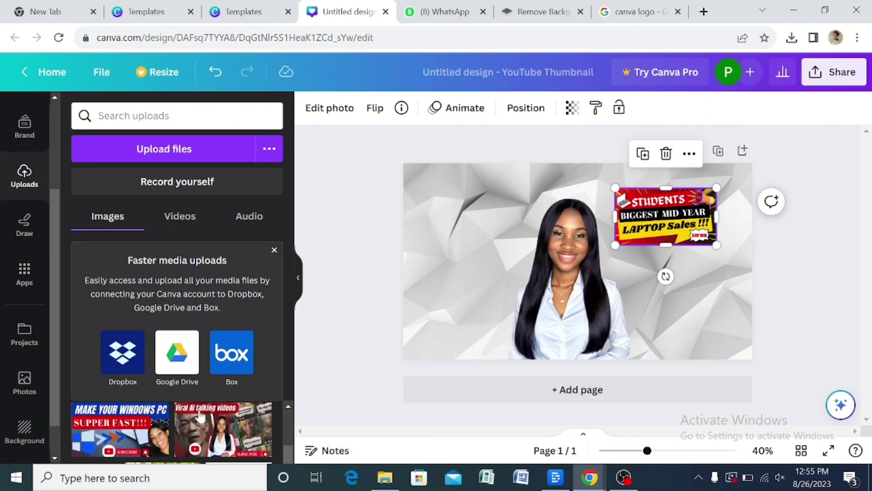
scroll(222, 436, "up", 4)
scroll(229, 448, "down", 2)
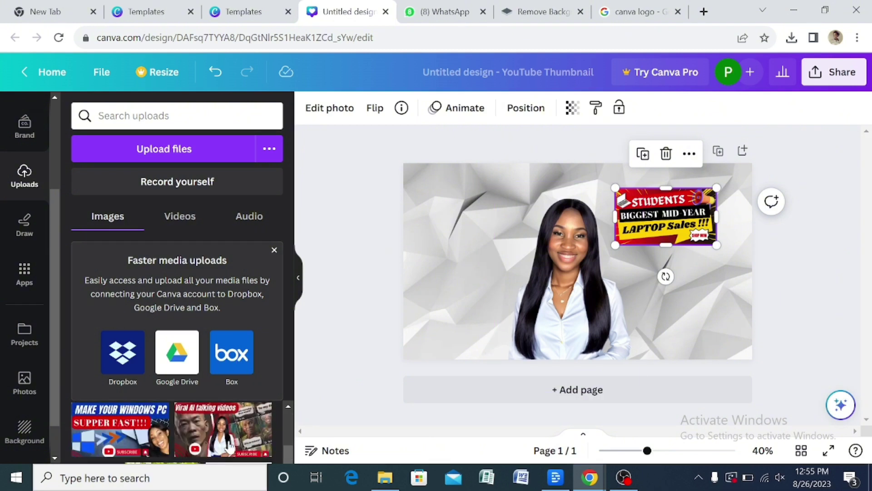
left_click(141, 441)
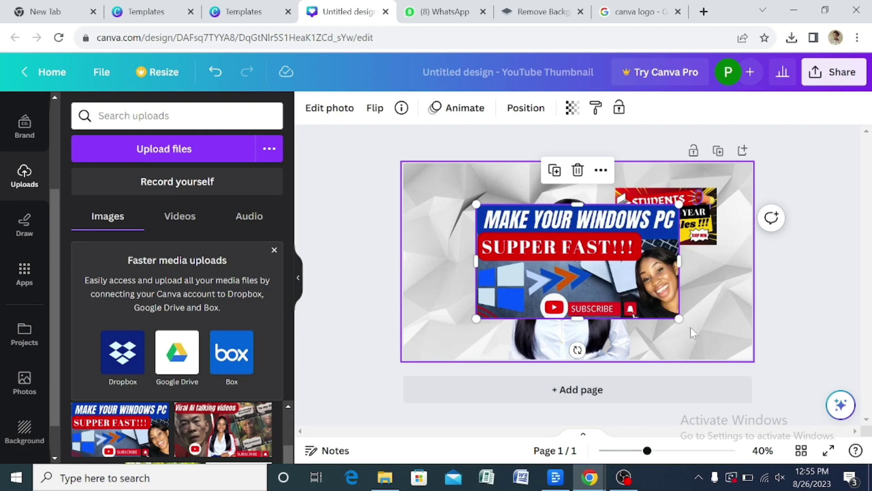
left_click_drag(677, 317, 615, 283)
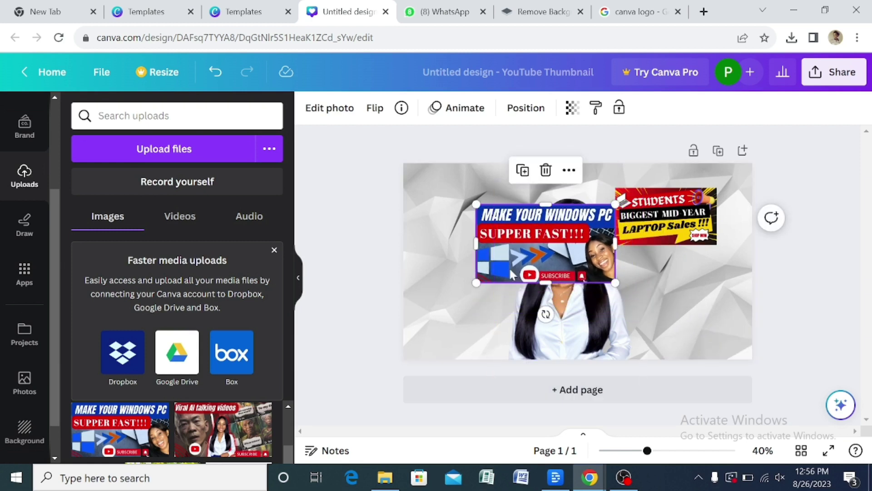
left_click_drag(566, 260, 694, 273)
left_click_drag(740, 295, 699, 270)
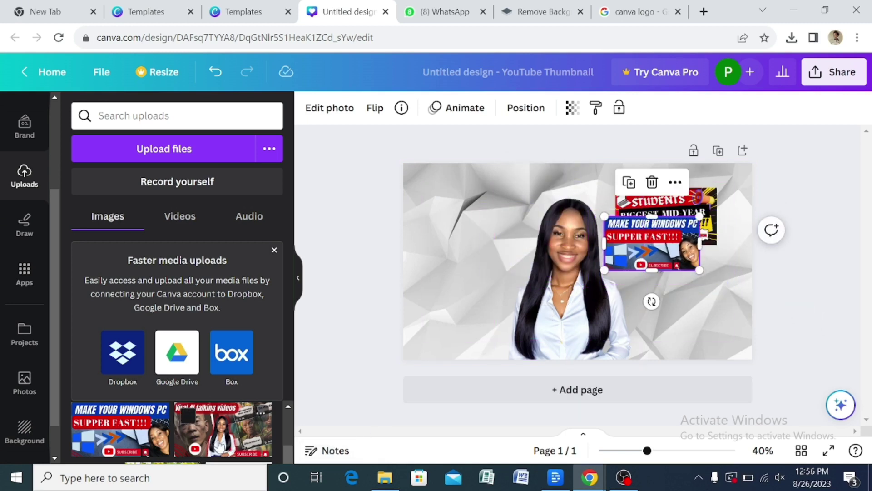
Add the uploaded "Viral AI talking videos" image, scale it down and place it in the page's lower-right area below the other two
left_click(244, 443)
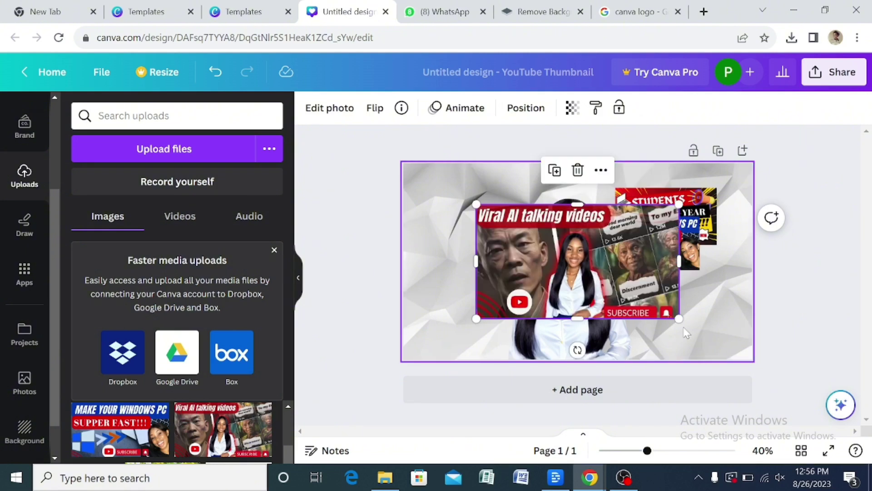
left_click_drag(675, 307, 744, 333)
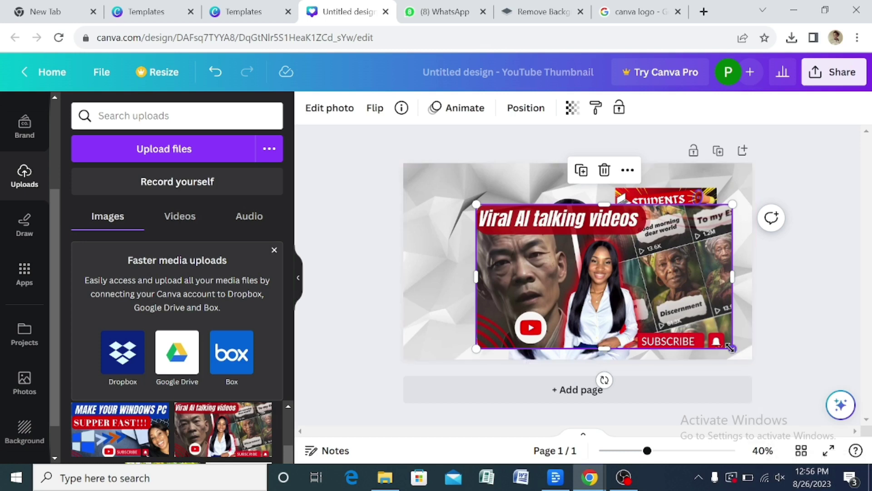
left_click_drag(729, 348, 652, 303)
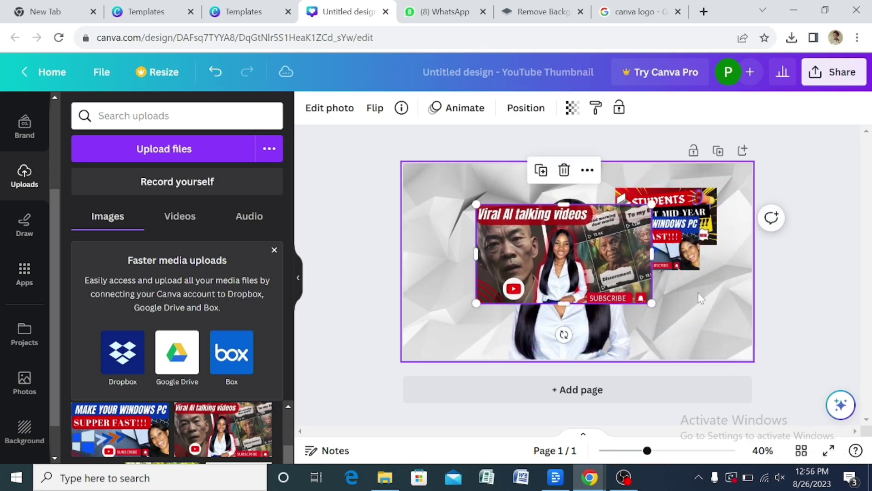
left_click(641, 302)
left_click_drag(651, 303, 701, 324)
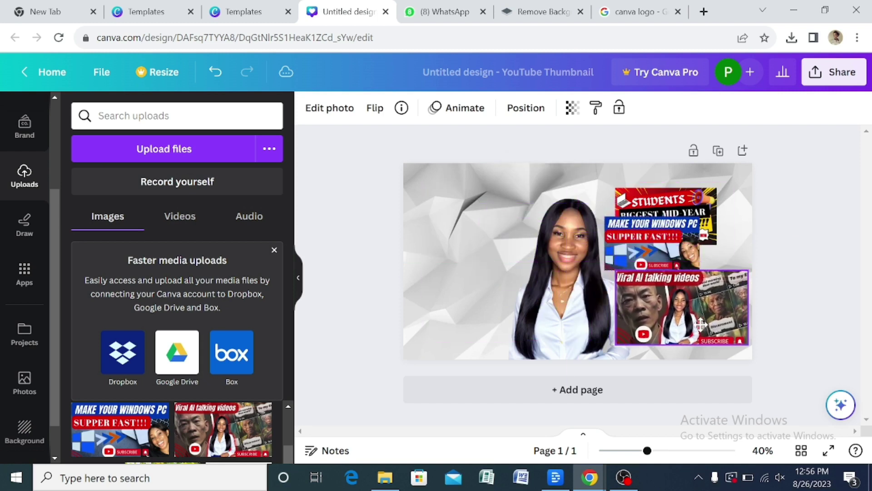
Tilt the laptop sales image counterclockwise near the page's upper-right corner and the Windows PC image clockwise beneath it
left_click(686, 196)
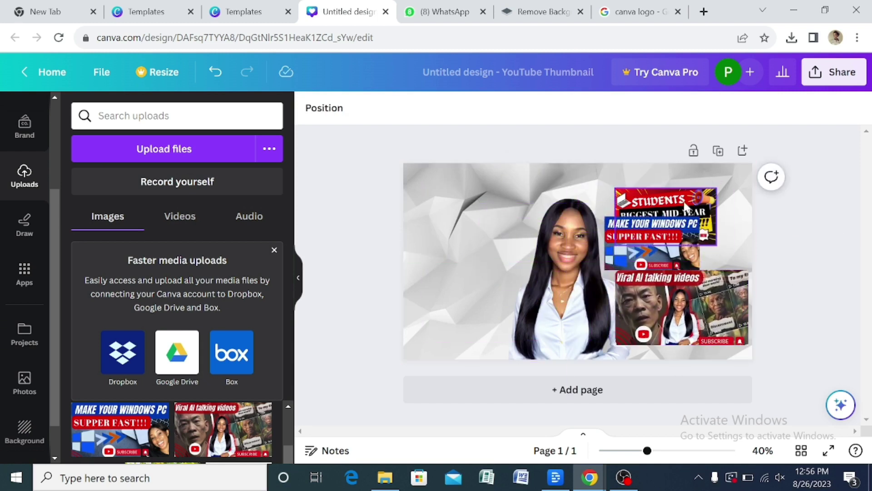
left_click_drag(663, 212, 641, 200)
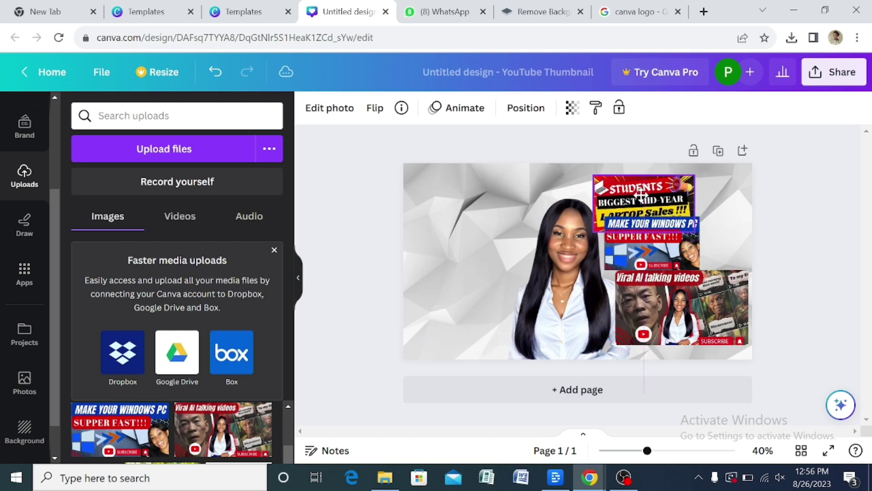
left_click(647, 209)
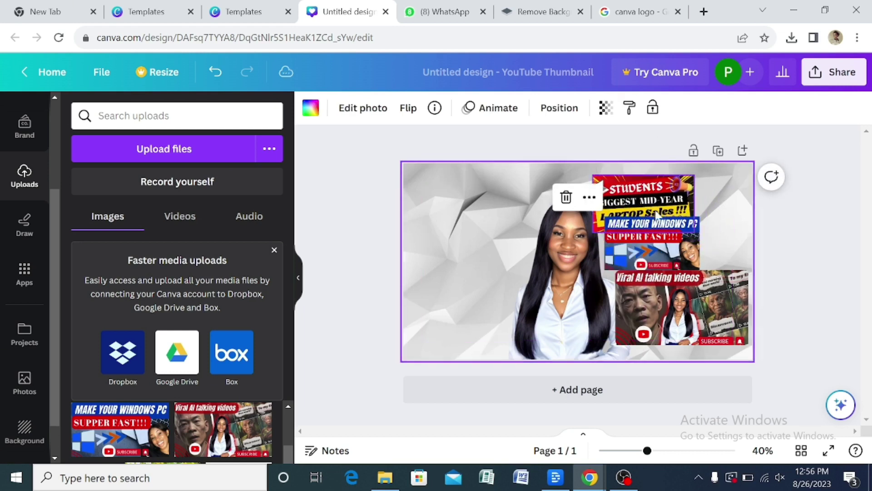
left_click(645, 205)
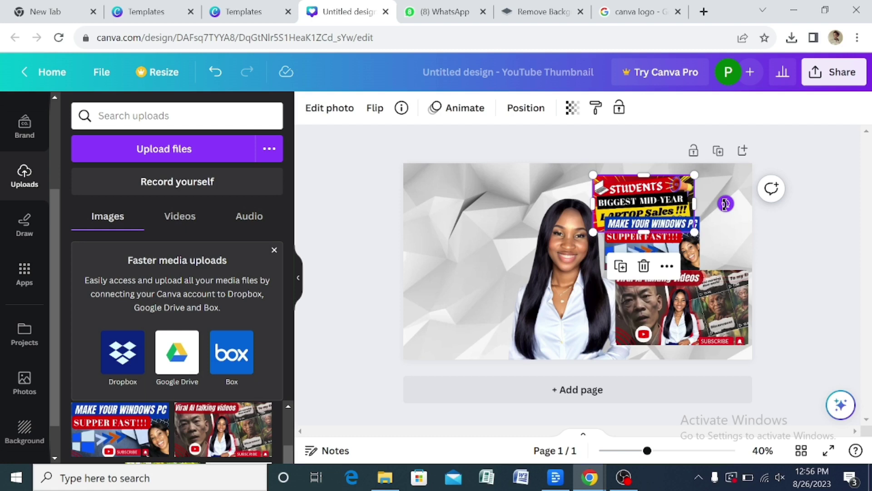
left_click_drag(725, 204, 695, 198)
left_click_drag(749, 224, 745, 175)
left_click_drag(667, 241, 679, 240)
left_click_drag(662, 271, 649, 307)
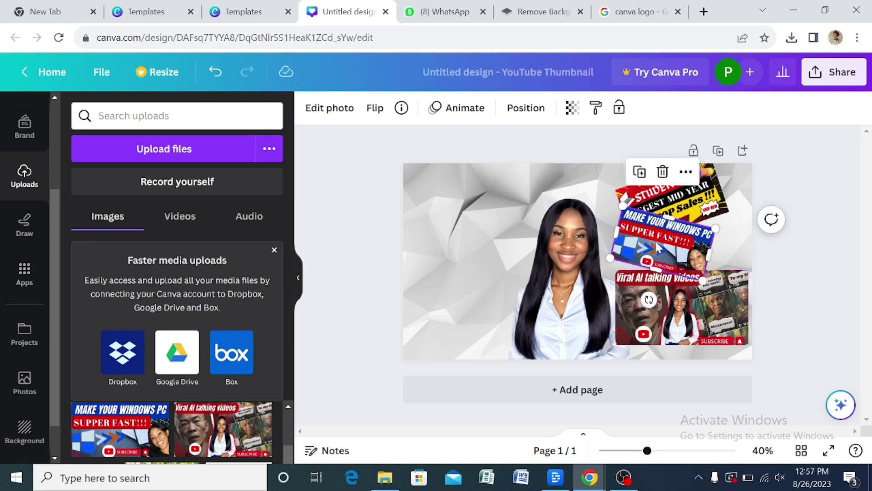
Shrink the "Viral AI talking videos" image slightly and tilt it counterclockwise beneath the Windows PC image
left_click(709, 300)
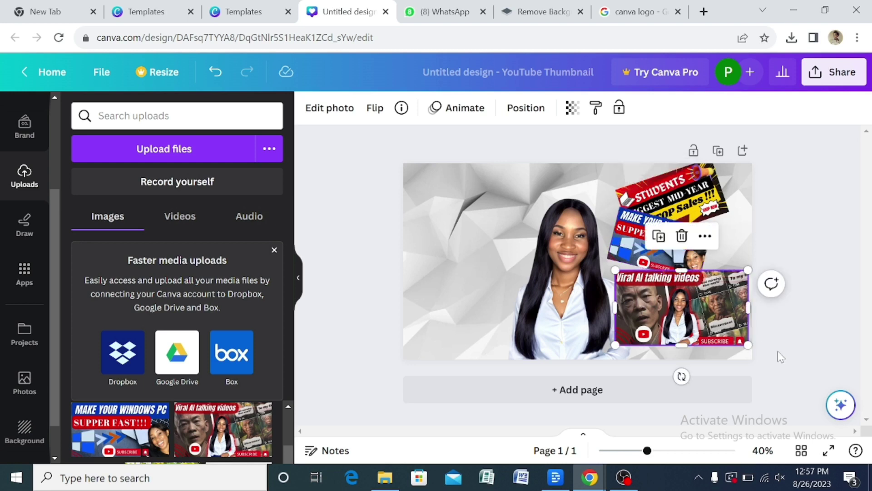
left_click_drag(736, 338, 722, 330)
left_click_drag(667, 316, 684, 312)
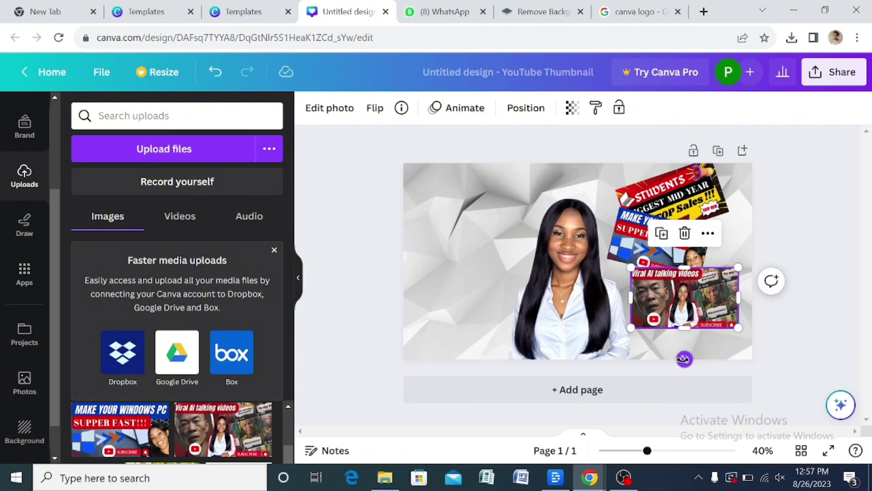
left_click_drag(685, 358, 701, 355)
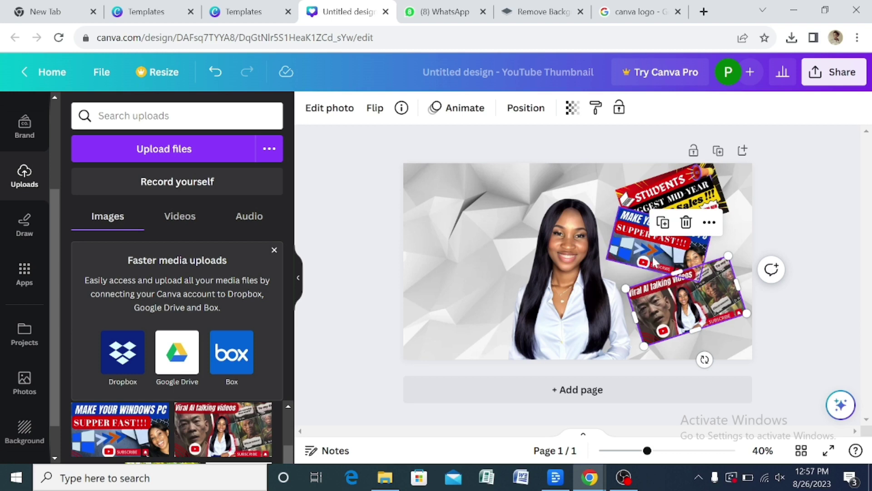
Nudge the Windows PC and laptop sales images so the three tilted images form an even stack beside the woman
left_click_drag(652, 257, 648, 264)
left_click(665, 203)
left_click_drag(666, 203, 667, 197)
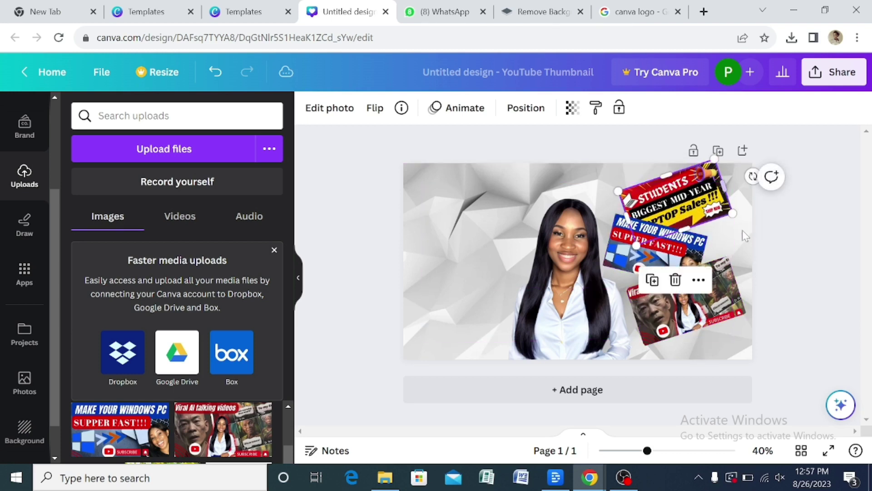
left_click(795, 259)
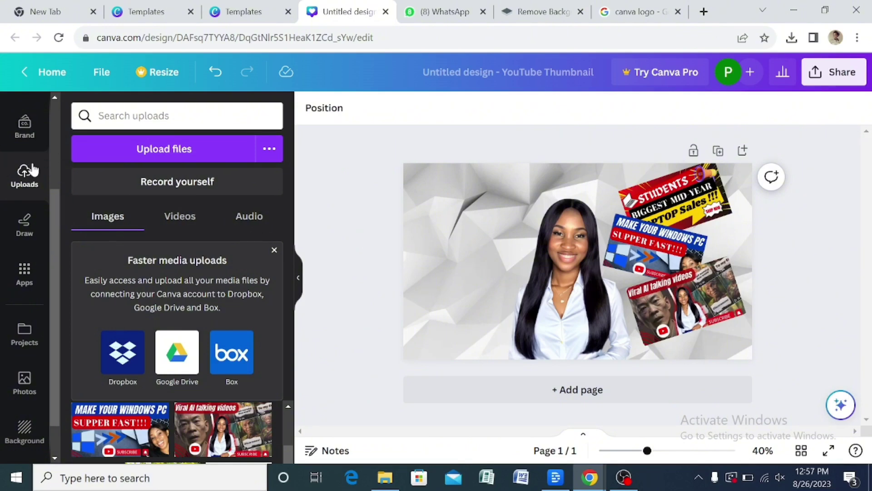
Add a heading reading "YOUTUBE" and place it in the page's upper-left area beside the woman
scroll(14, 229, "down", 1)
scroll(18, 227, "up", 4)
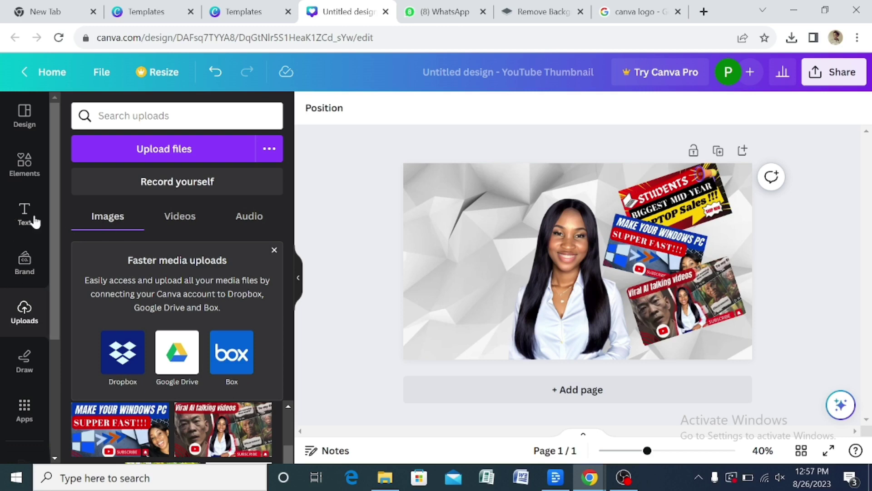
left_click(25, 219)
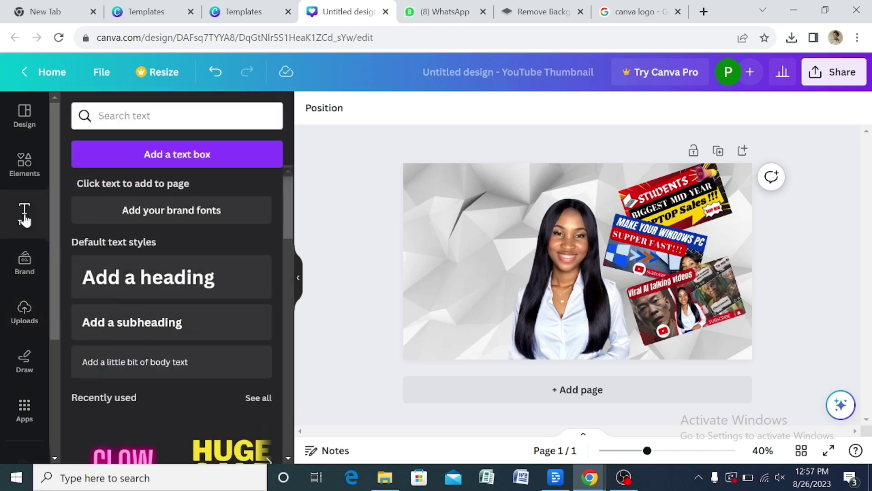
left_click(179, 290)
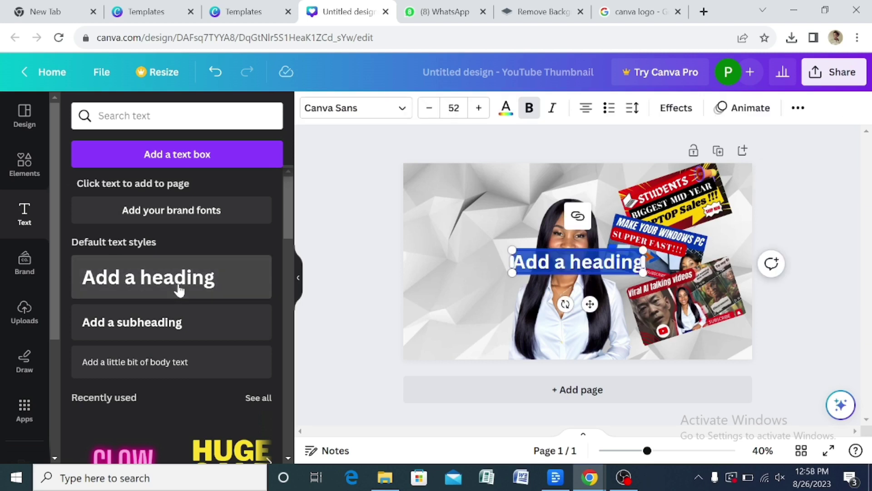
left_click(549, 262)
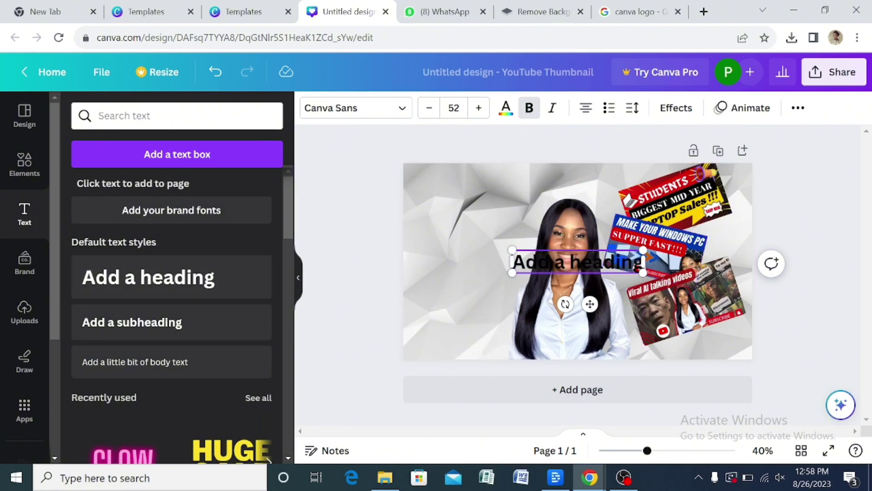
key("BackSpace")
key("BackSpace")
key("BackSpace")
key("BackSpace")
key("BackSpace")
key("BackSpace")
key("BackSpace")
key("BackSpace")
key("BackSpace")
key("BackSpace")
key("BackSpace")
key("BackSpace")
key("BackSpace")
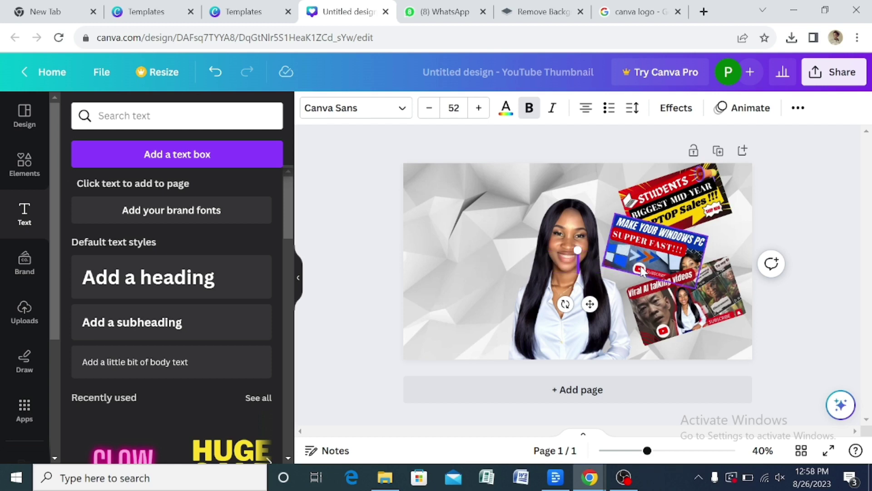
type("YOU")
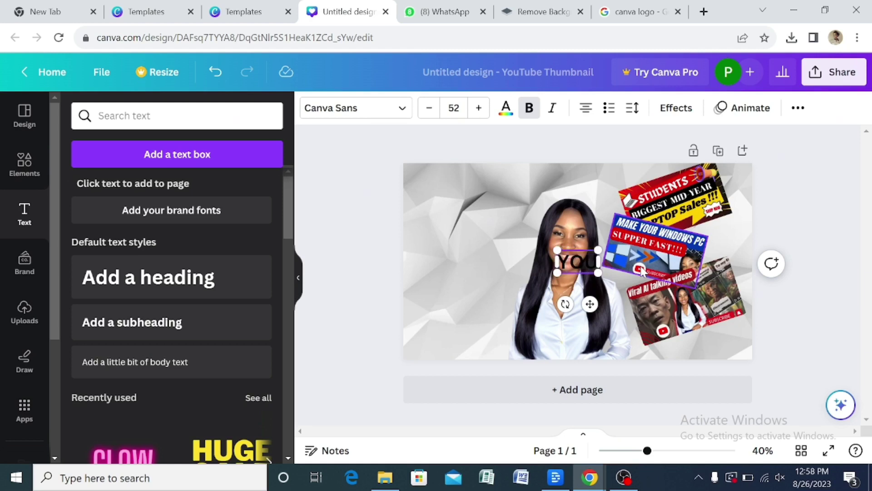
type("TUBE")
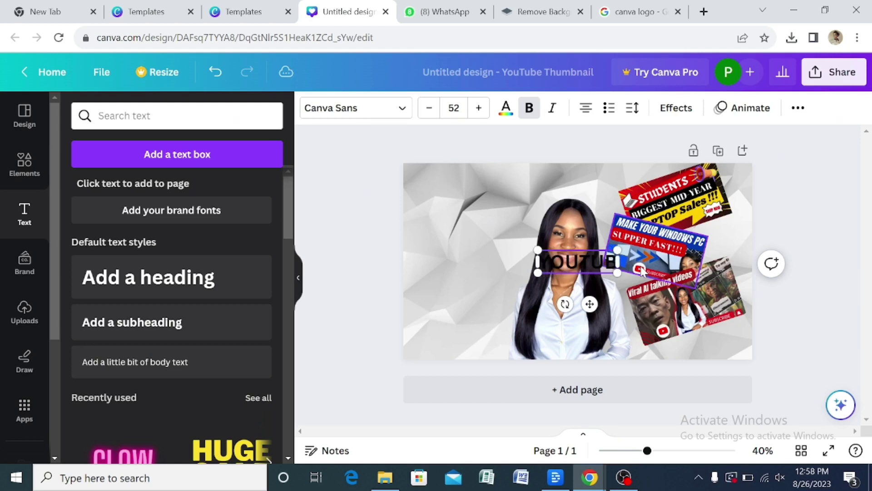
left_click(588, 246)
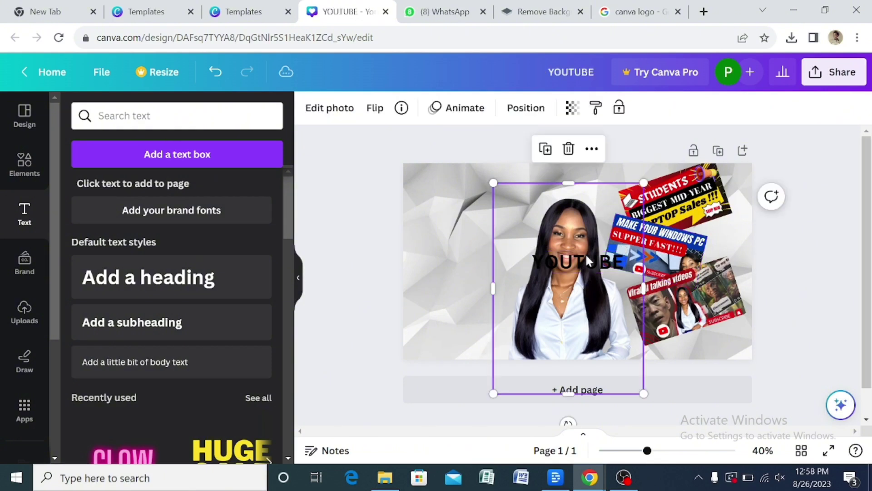
left_click_drag(579, 258, 460, 194)
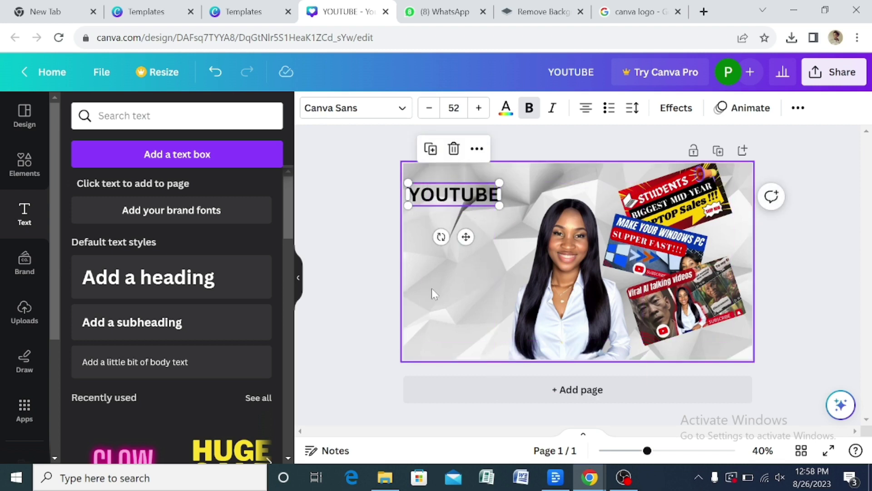
Add a second heading reading "THUMBNAIL" beneath "YOUTUBE" and widen its text box so the word fits on one line
left_click(198, 285)
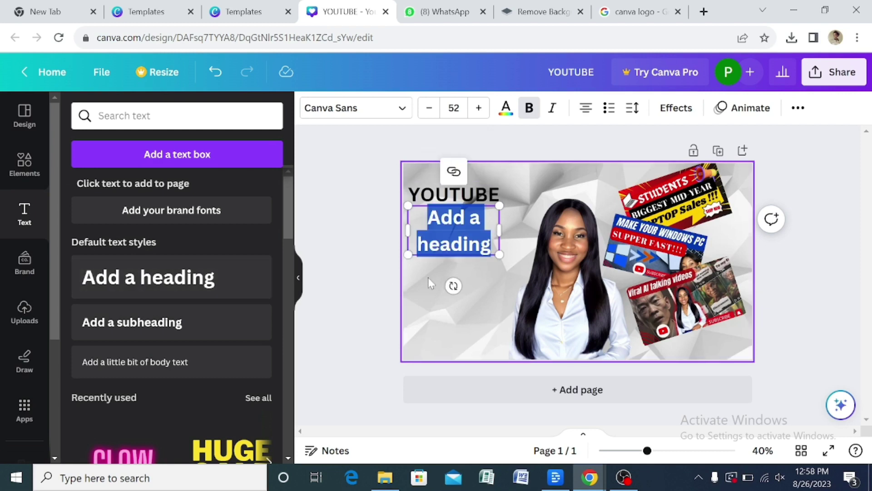
type("THU")
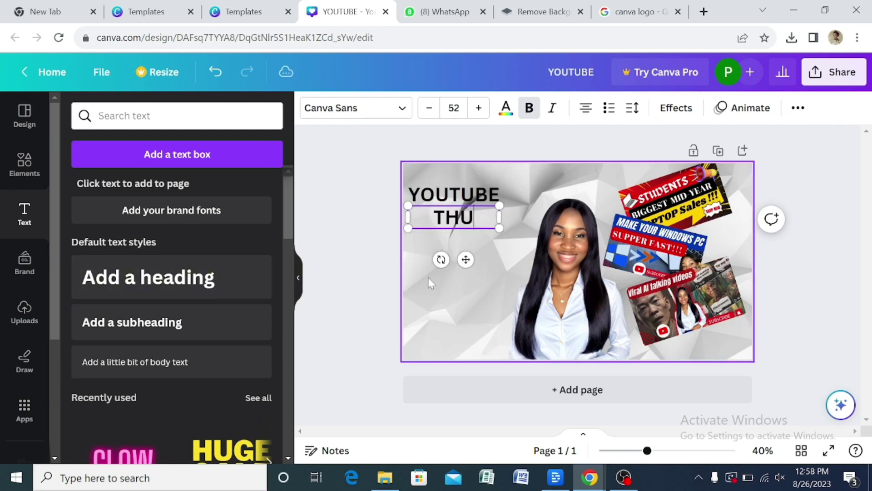
type("MBNAIL")
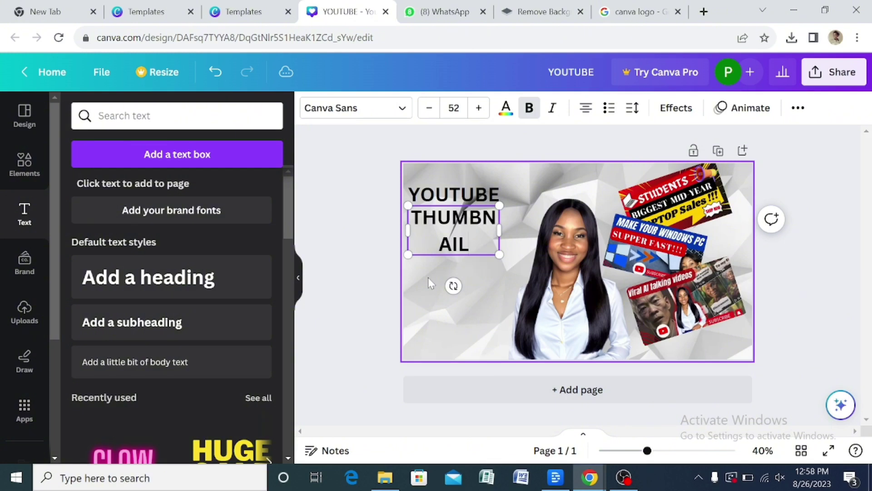
key("Return")
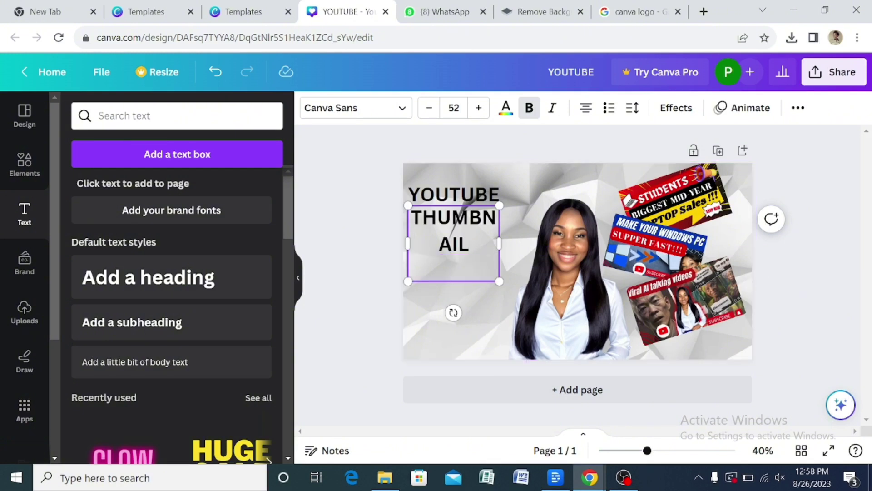
key("BackSpace")
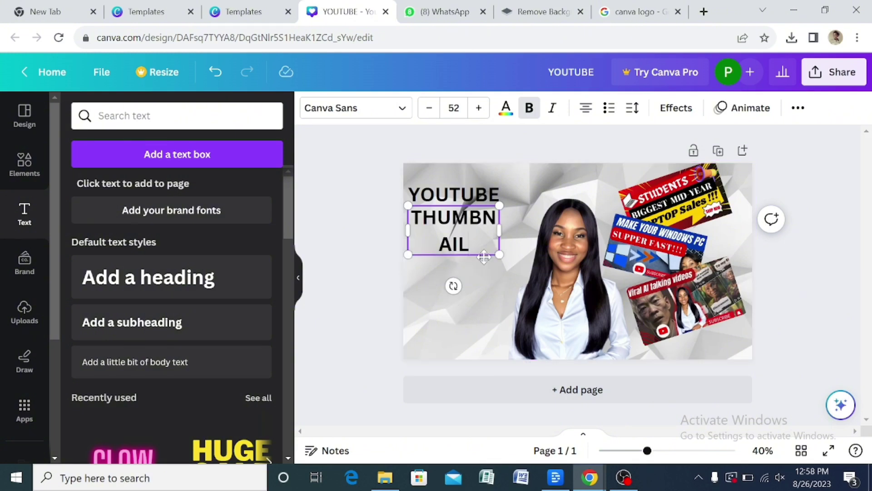
left_click(523, 200)
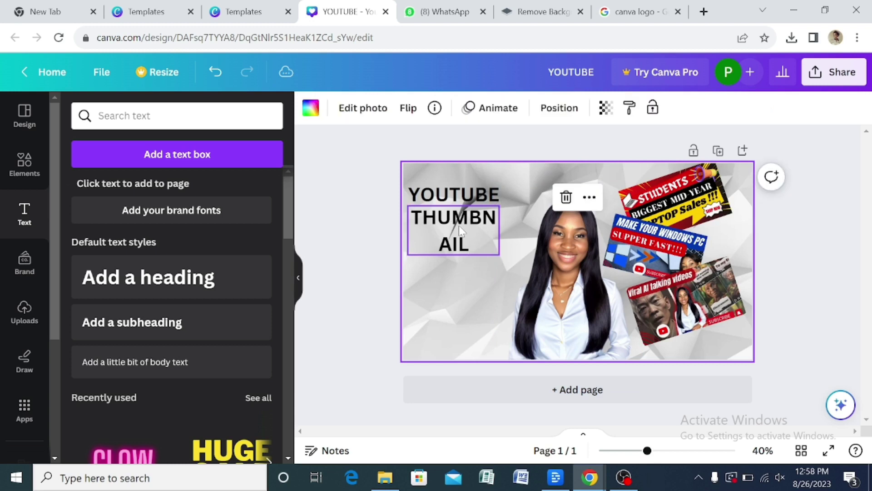
left_click(459, 225)
left_click_drag(502, 234, 528, 225)
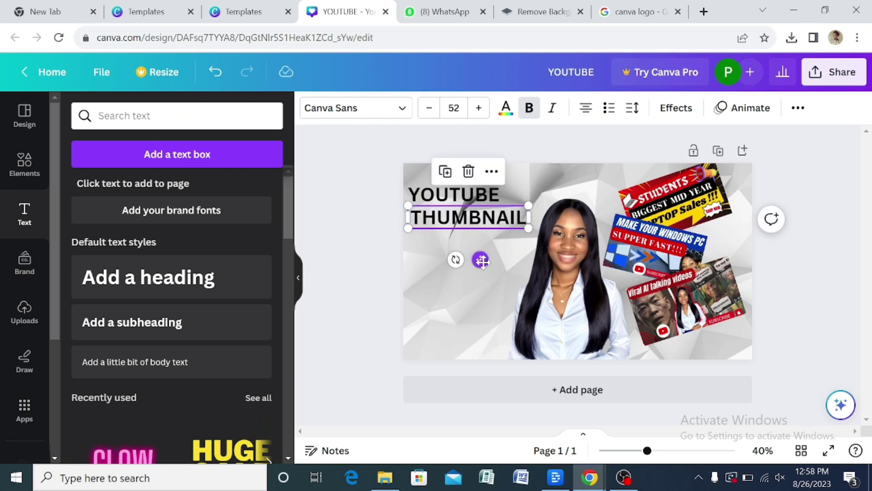
Add a subheading reading "TUTORIAL" beneath "THUMBNAIL" and shift both lines slightly down to space out the text
left_click(181, 323)
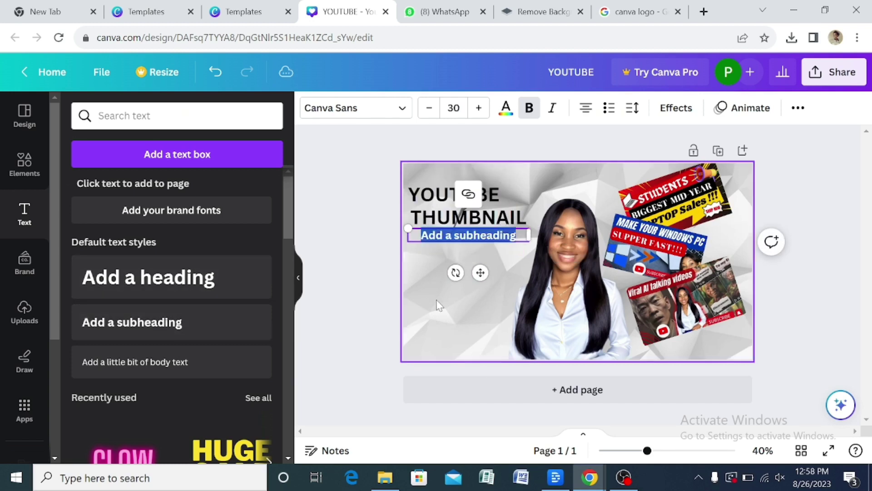
type("T")
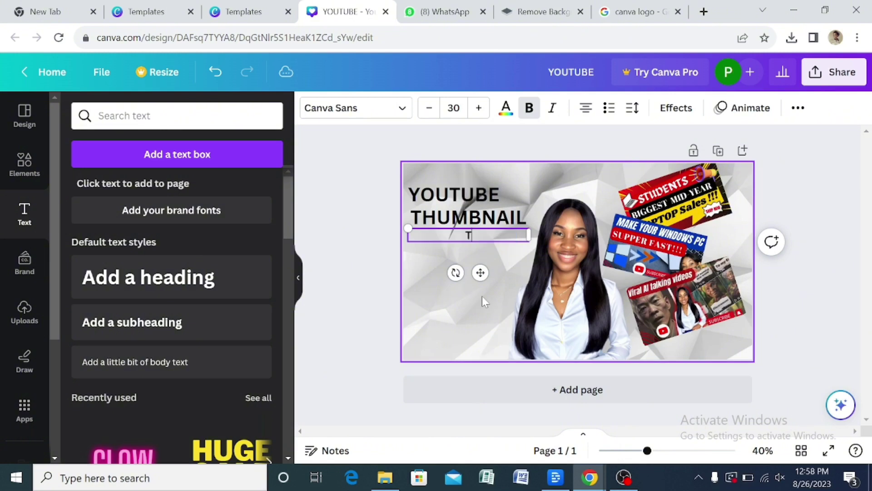
type("UTORIAL")
left_click(504, 258)
left_click_drag(493, 242, 484, 253)
left_click_drag(509, 220, 509, 229)
left_click(530, 175)
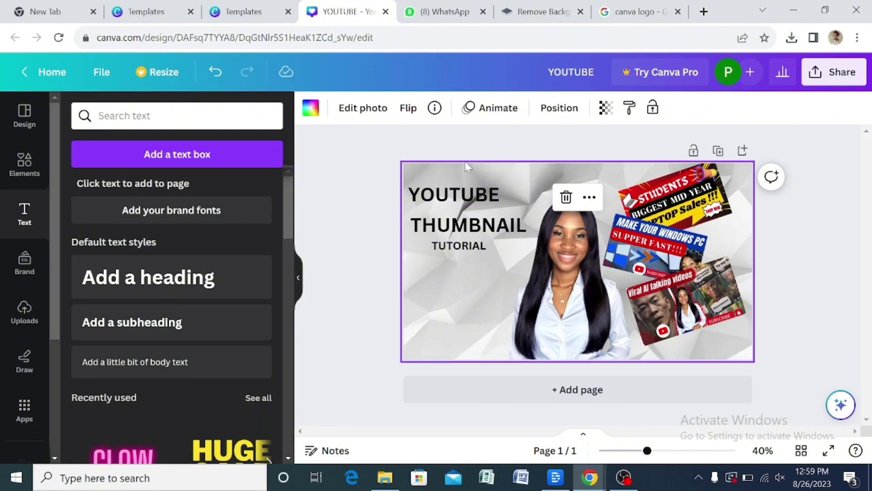
Change the "YOUTUBE" heading's font to Black Mango and widen its text box slightly
left_click(472, 193)
left_click_drag(481, 183, 461, 194)
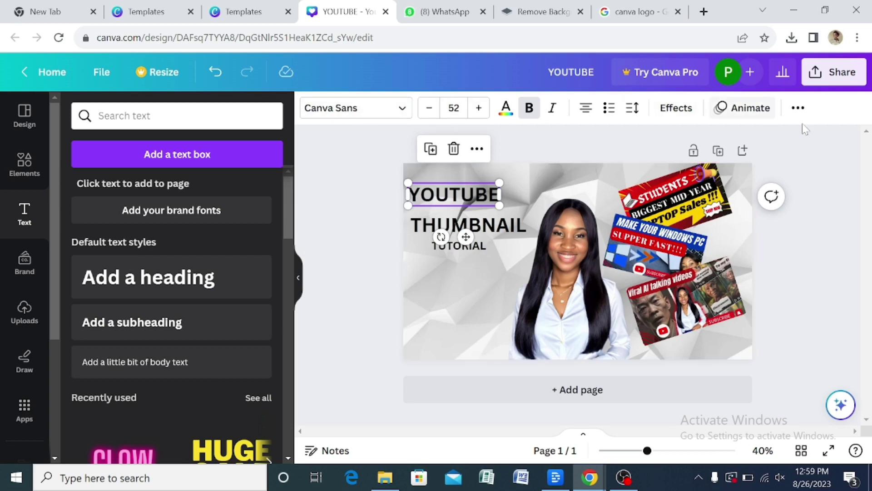
left_click(398, 114)
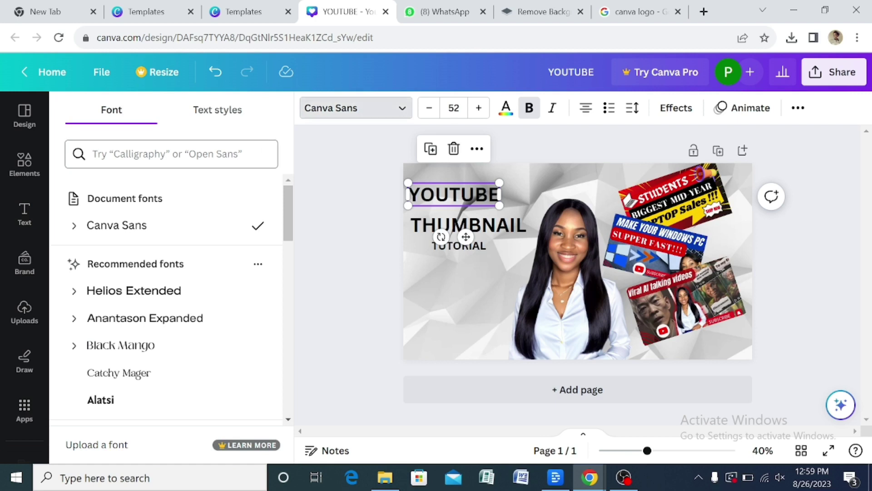
left_click(225, 115)
left_click(122, 109)
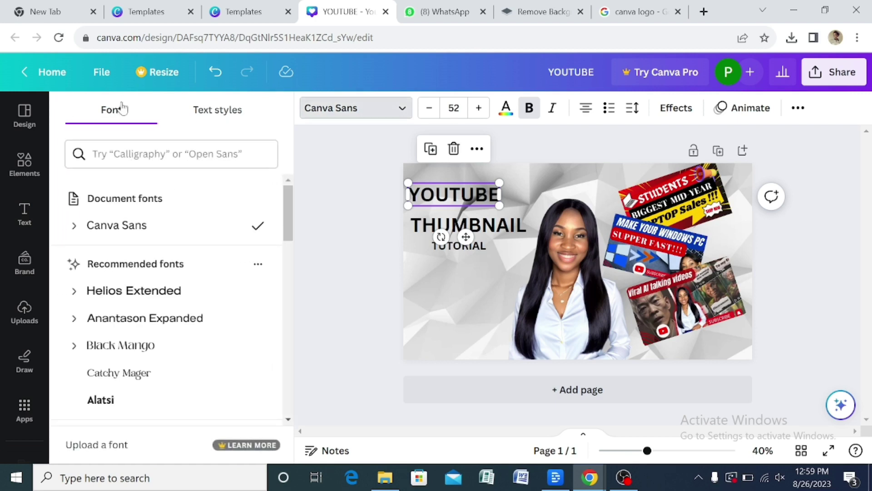
left_click(153, 322)
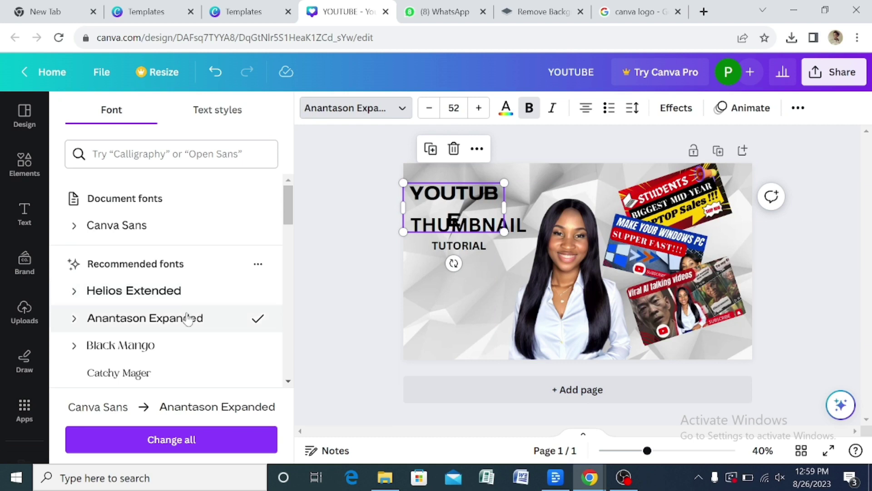
left_click(182, 353)
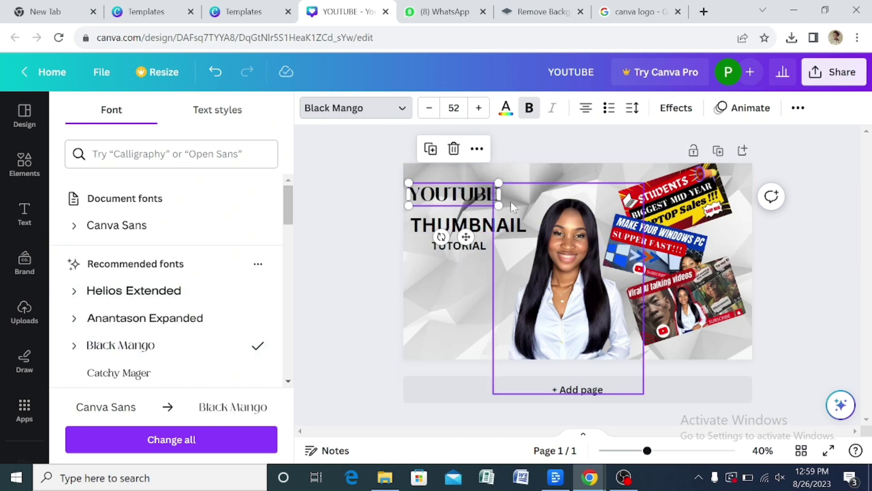
left_click_drag(502, 195, 514, 195)
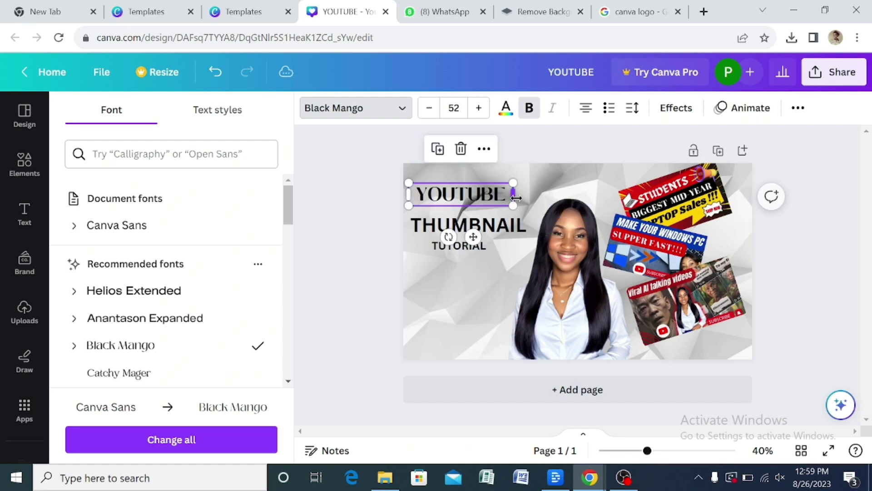
Set the "YOUTUBE" heading's font size to 54 and its text colour to white (#ffffff)
left_click(479, 108)
left_click(479, 109)
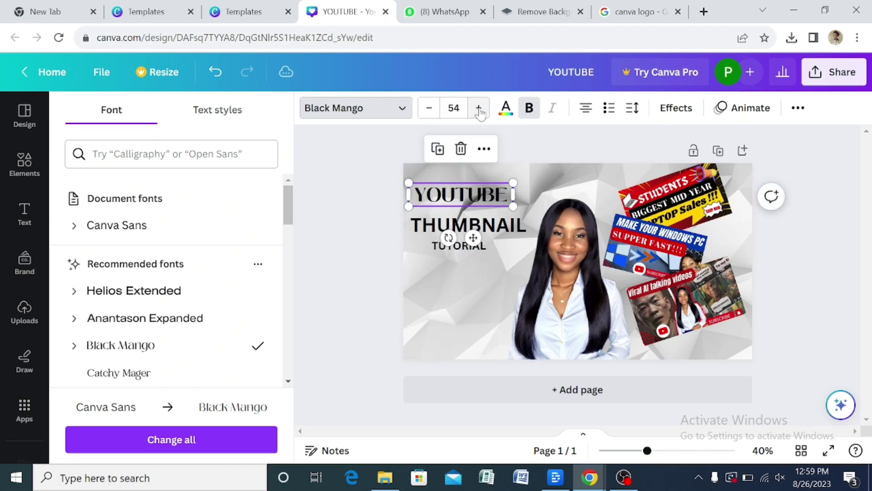
left_click(511, 114)
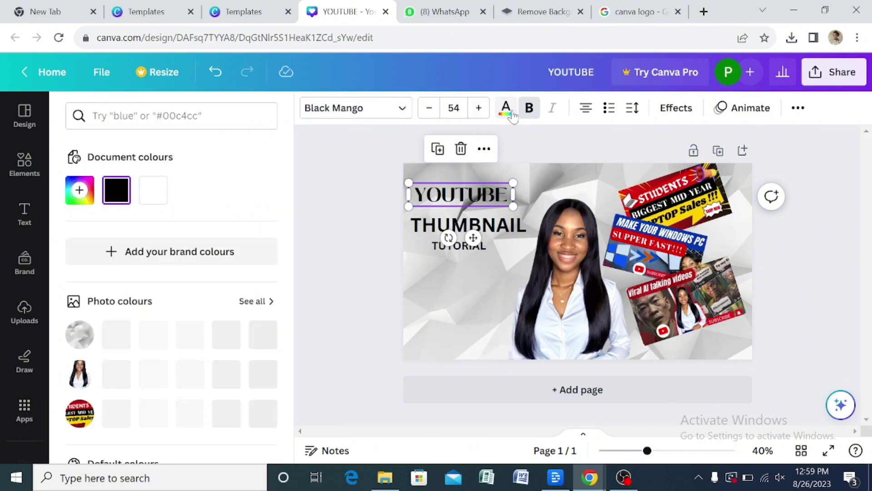
left_click(160, 191)
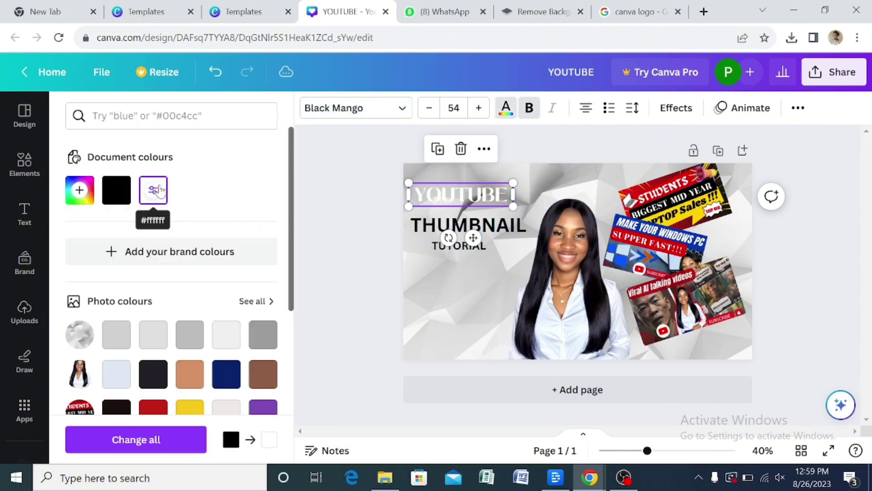
Try the Outline effect on the "YOUTUBE" heading, then apply the Background effect instead
left_click(677, 108)
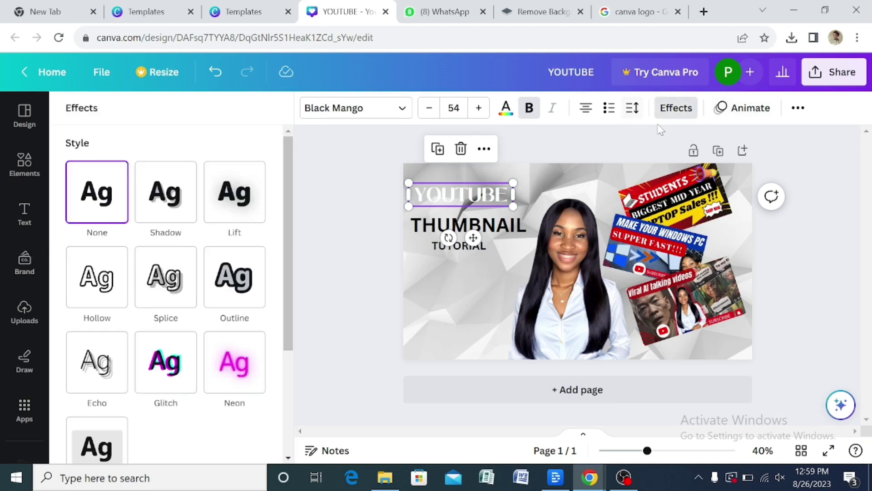
scroll(179, 267, "down", 2)
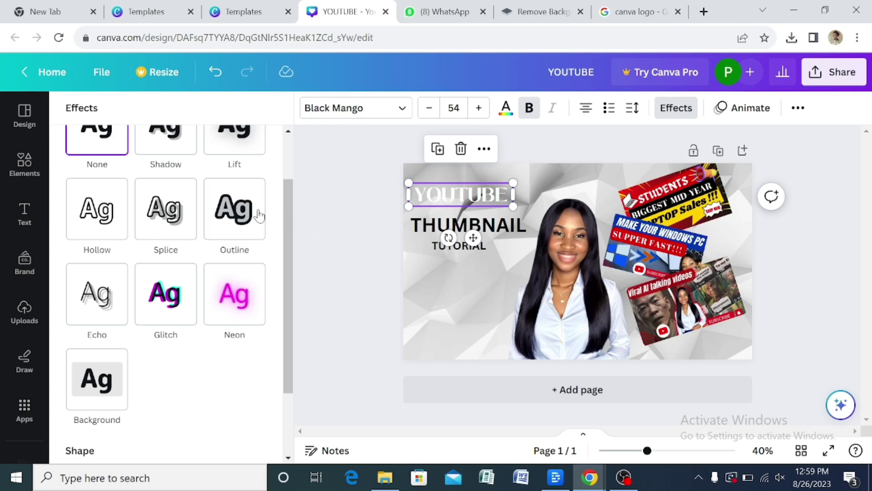
left_click(245, 215)
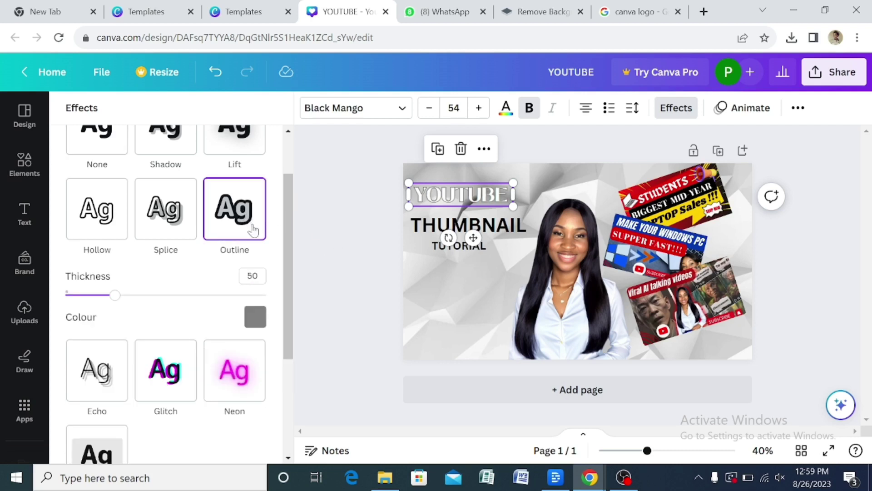
scroll(91, 297, "down", 5)
left_click(90, 296)
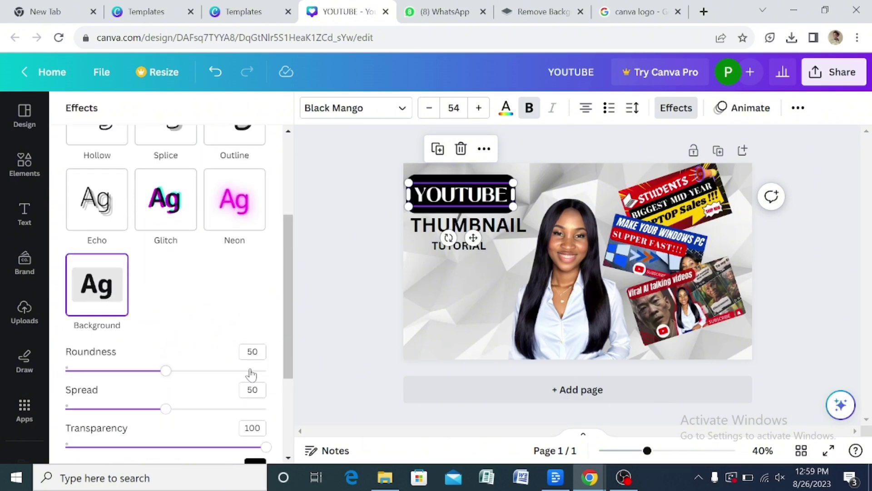
Set the colour of the "YOUTUBE" heading's background effect to white
scroll(249, 373, "down", 4)
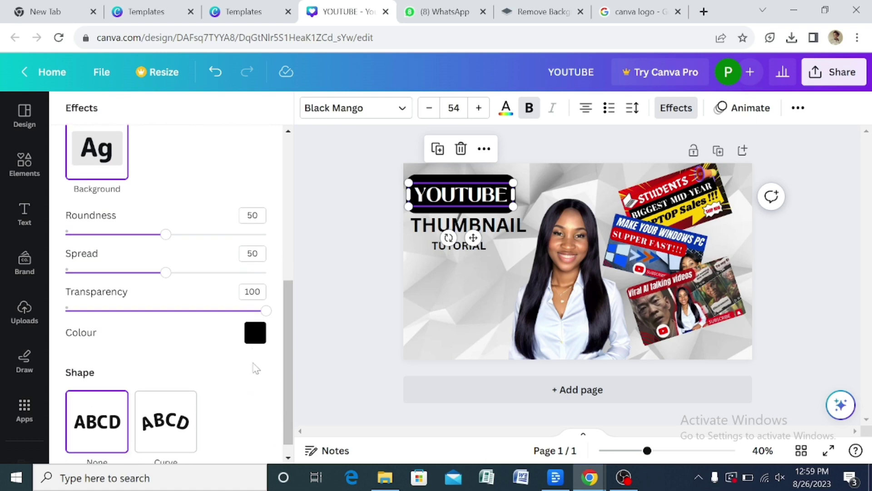
left_click(254, 333)
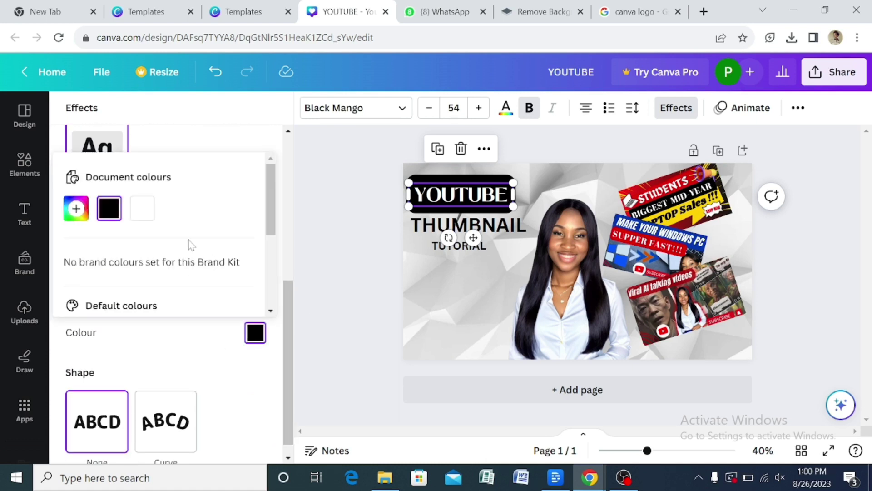
left_click(145, 210)
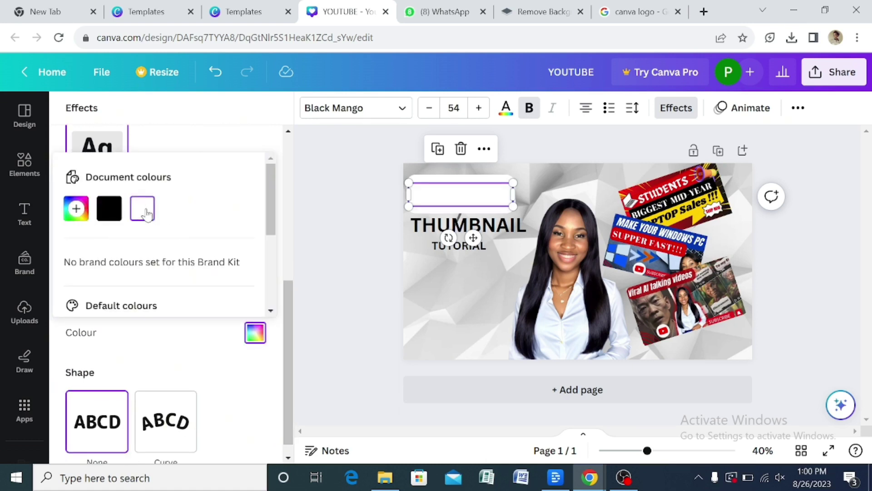
Set the "YOUTUBE" heading's background effect to a custom red, #EF0707
scroll(284, 314, "down", 1)
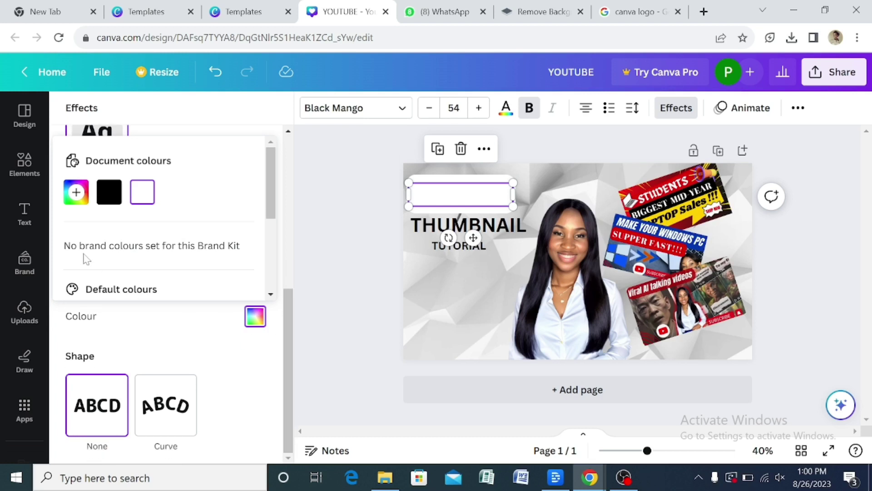
left_click(76, 192)
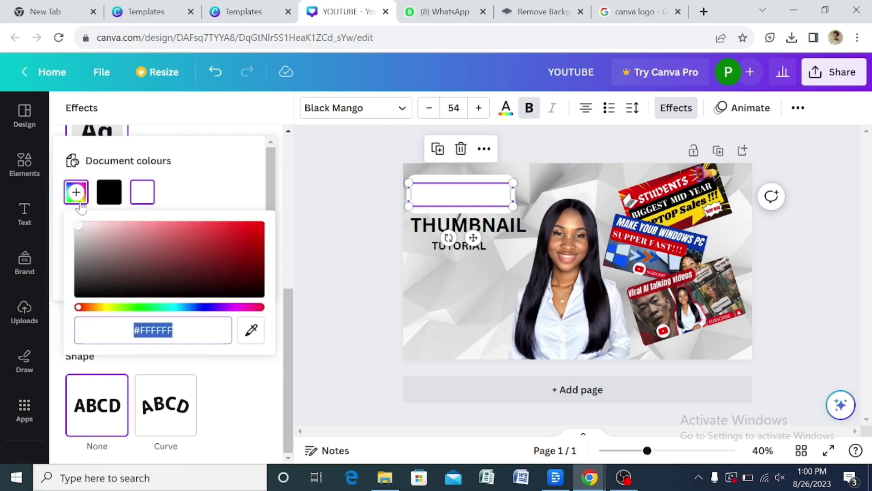
left_click(259, 227)
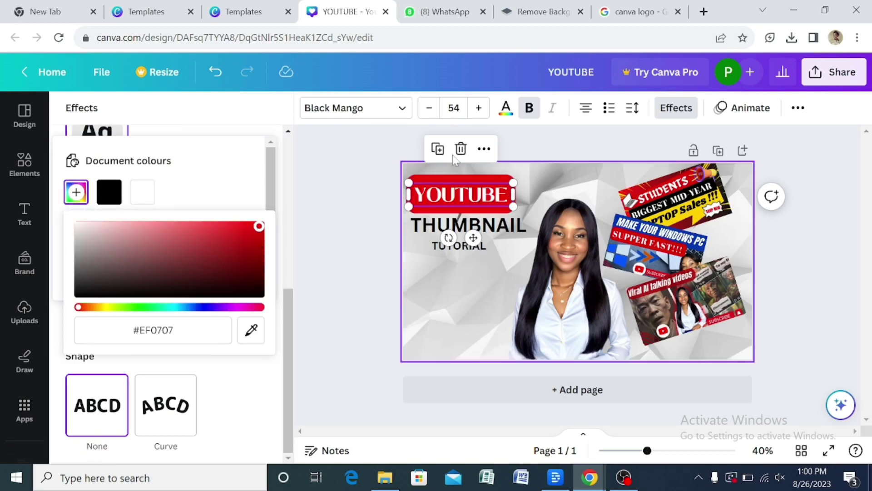
Enlarge the "YOUTUBE" heading to font size 62.1 and shift it slightly left, close to the thumbnail's edge
left_click_drag(512, 207, 528, 210)
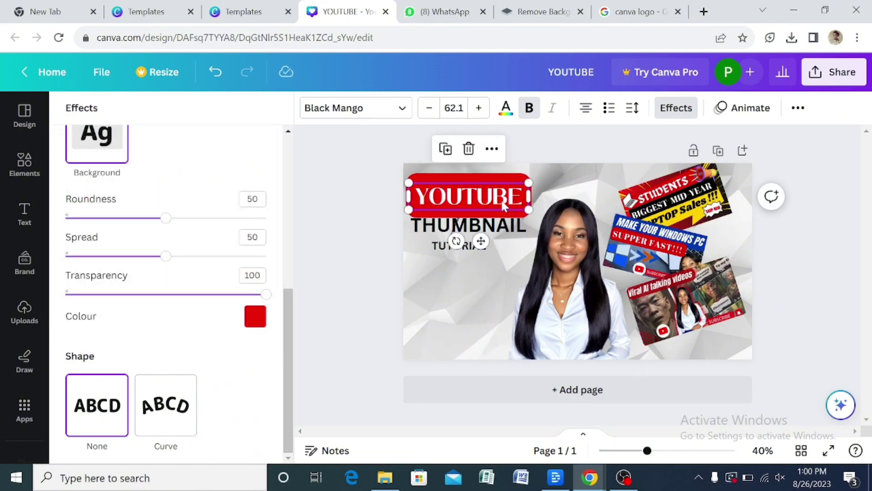
left_click(563, 183)
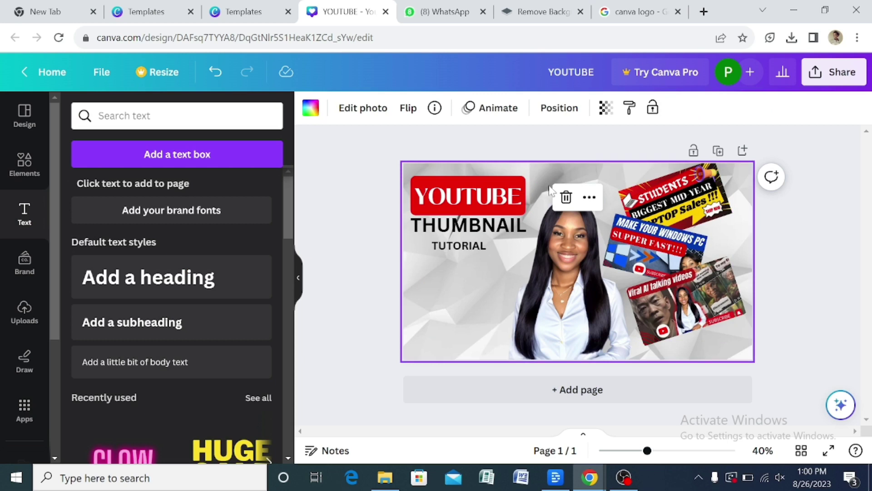
left_click(466, 203)
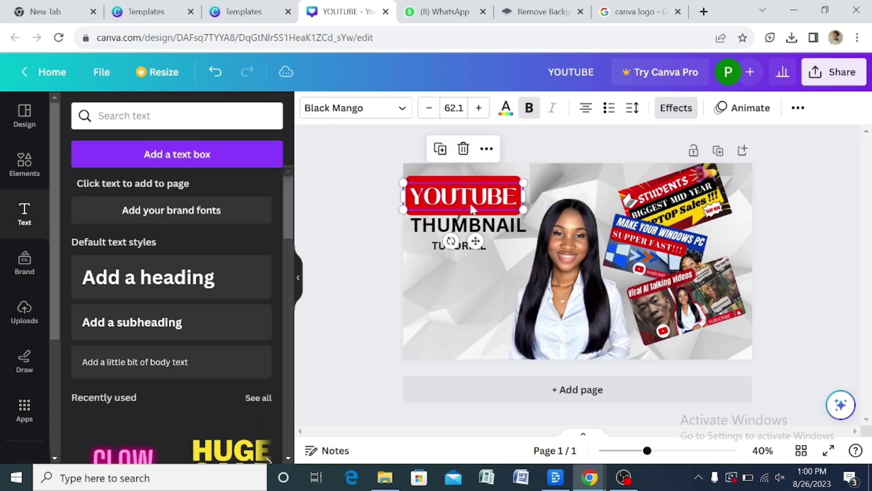
Apply the Background effect to the "THUMBNAIL" heading, keeping it bold, and nudge it slightly right
left_click(488, 230)
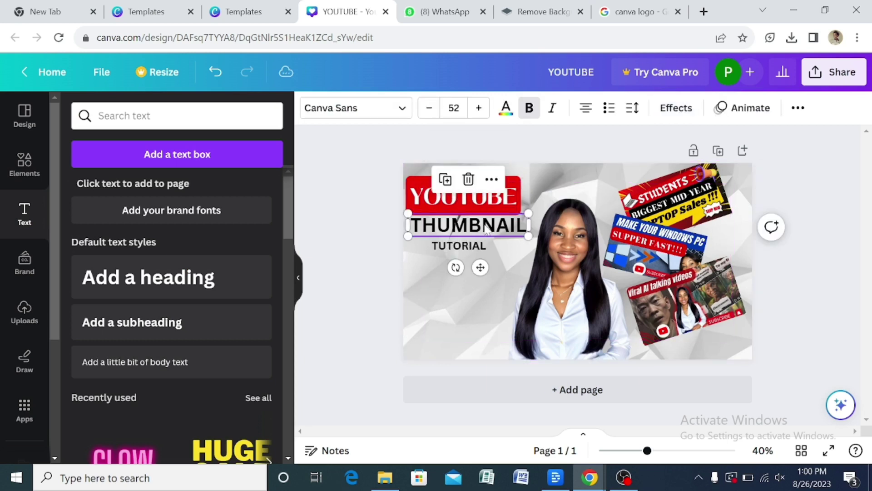
left_click(529, 116)
left_click(529, 116)
left_click(674, 109)
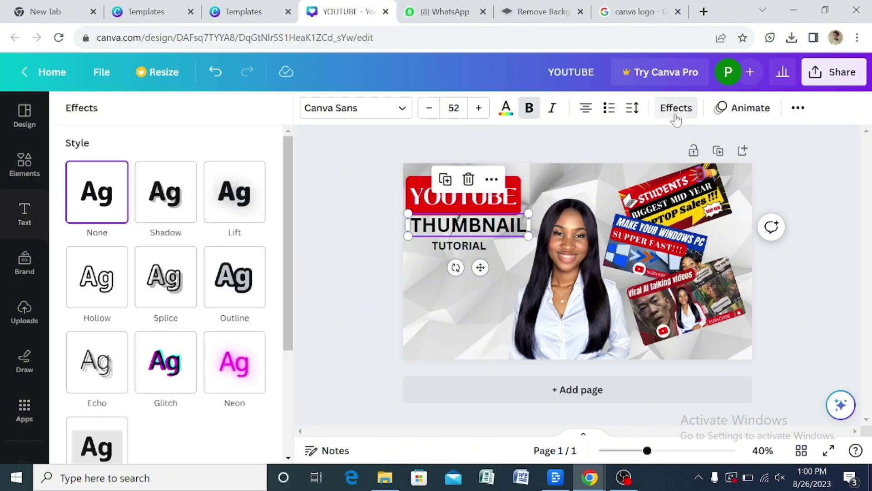
scroll(186, 320, "down", 3)
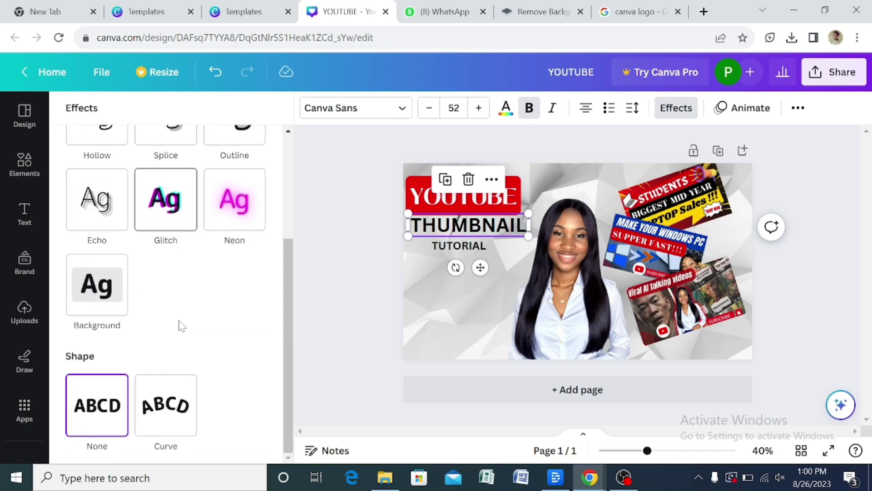
left_click(106, 312)
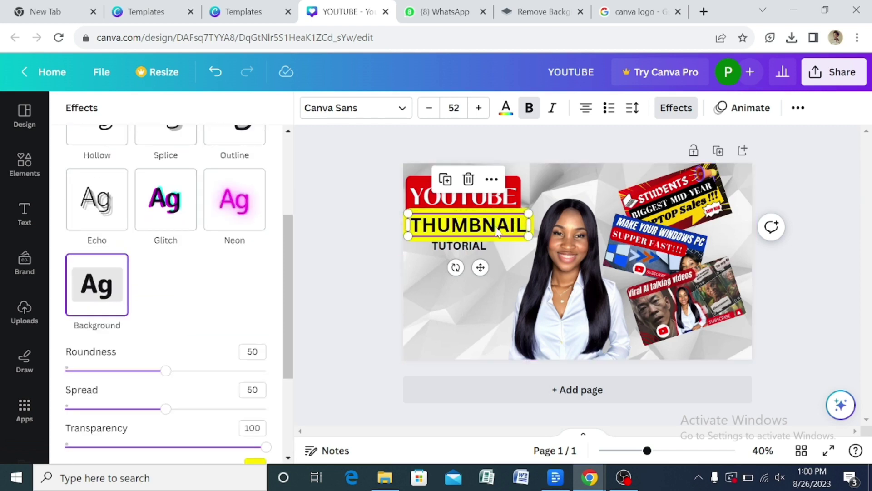
left_click_drag(487, 228, 495, 236)
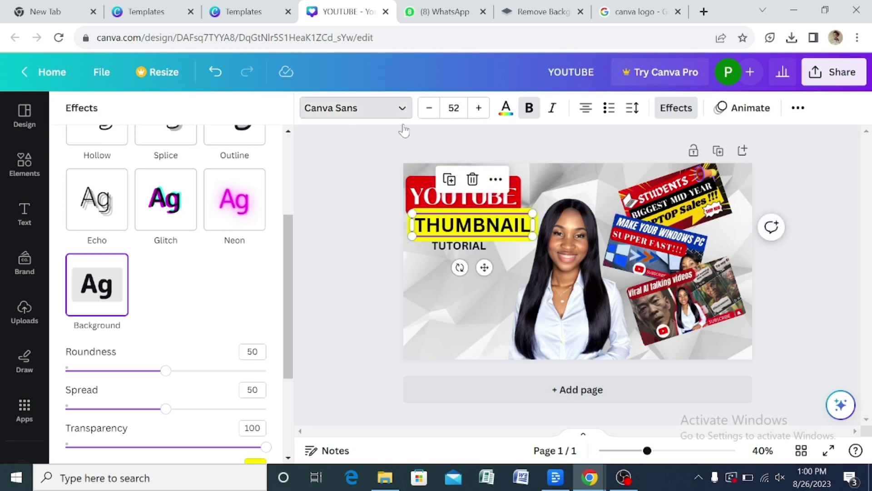
Try Black Mango on the "THUMBNAIL" heading, then change its font to Anantason Expanded
left_click(390, 112)
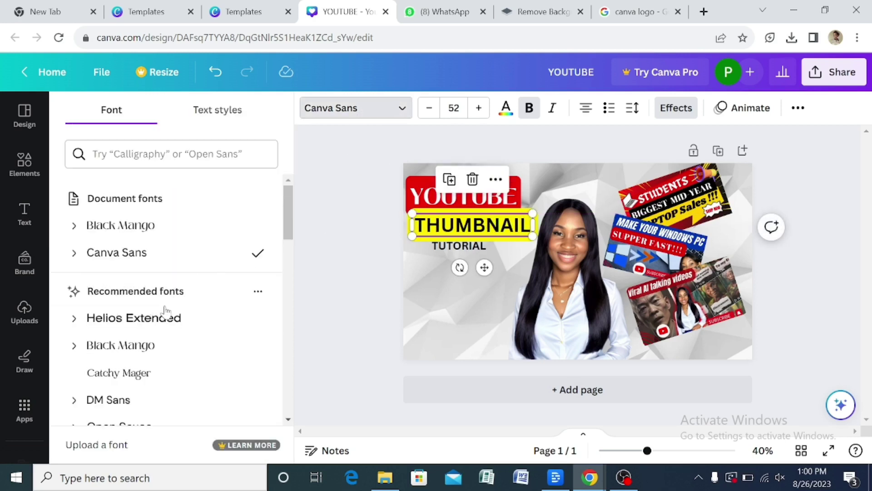
left_click(153, 346)
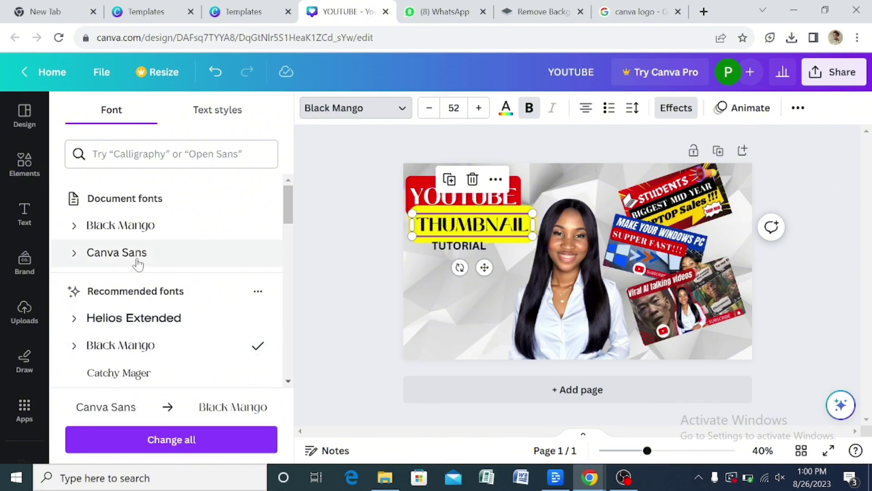
scroll(151, 255, "down", 3)
left_click(158, 359)
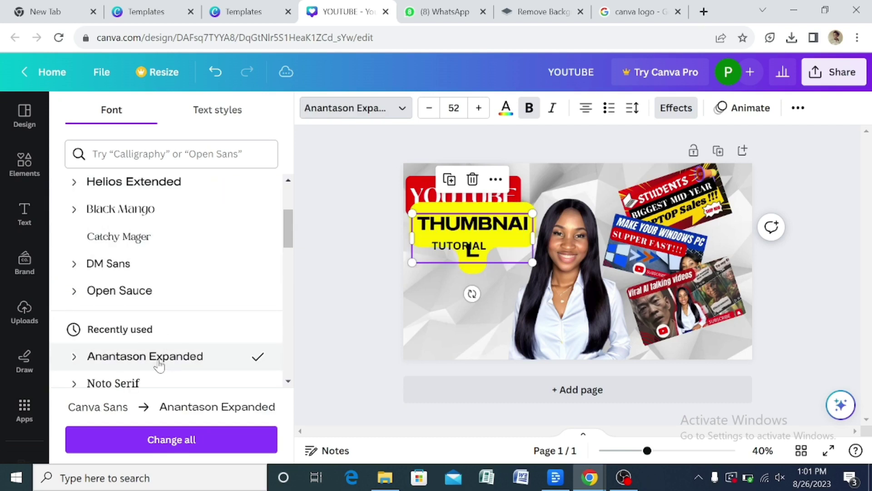
Widen the "THUMBNAIL" text box slightly and set its font size to 46 so the word fits on one line
left_click_drag(540, 236, 548, 245)
left_click(428, 113)
left_click(427, 114)
left_click(427, 115)
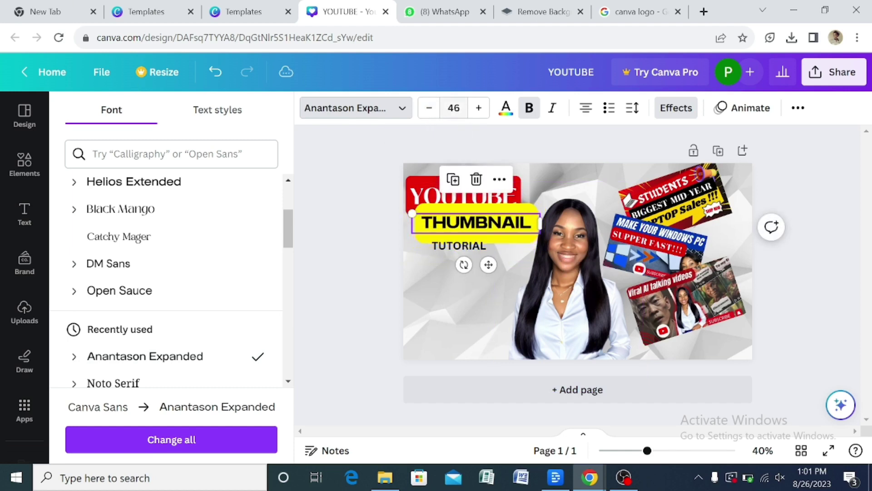
left_click(460, 320)
Move the "THUMBNAIL" heading slightly down below "YOUTUBE" and lower the "TUTORIAL" text to clear it
left_click(505, 229)
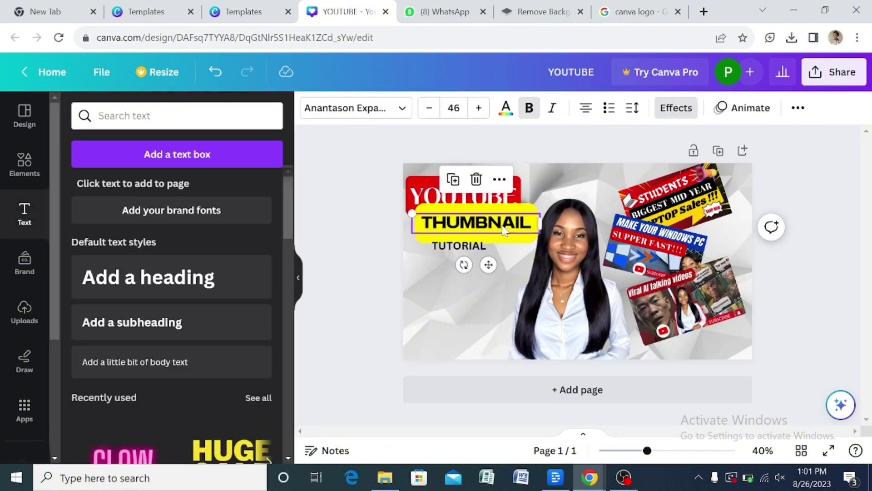
left_click_drag(504, 229, 500, 230)
left_click_drag(451, 246, 455, 269)
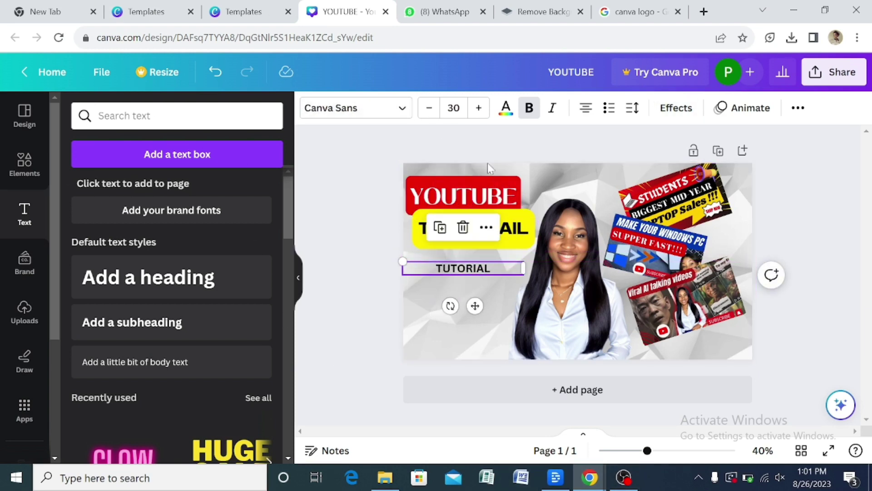
Make the "TUTORIAL" text white and give it an Outline effect in black
left_click(506, 109)
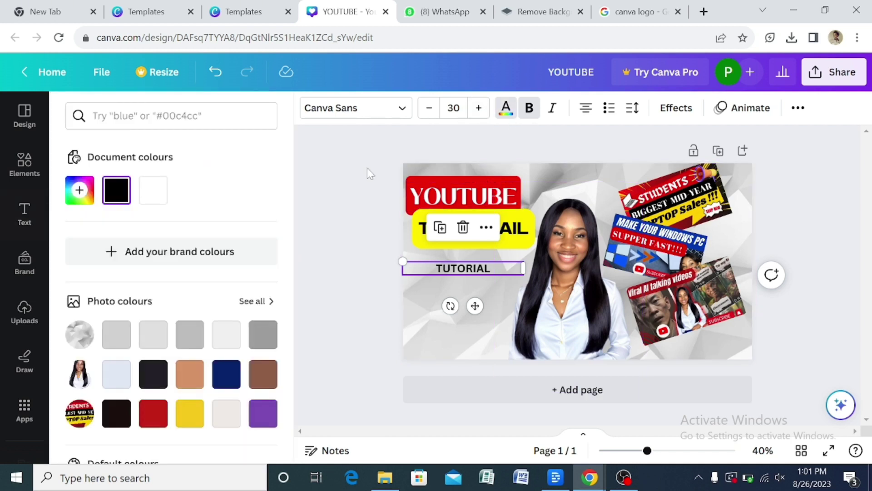
left_click(152, 192)
left_click(686, 109)
left_click(229, 286)
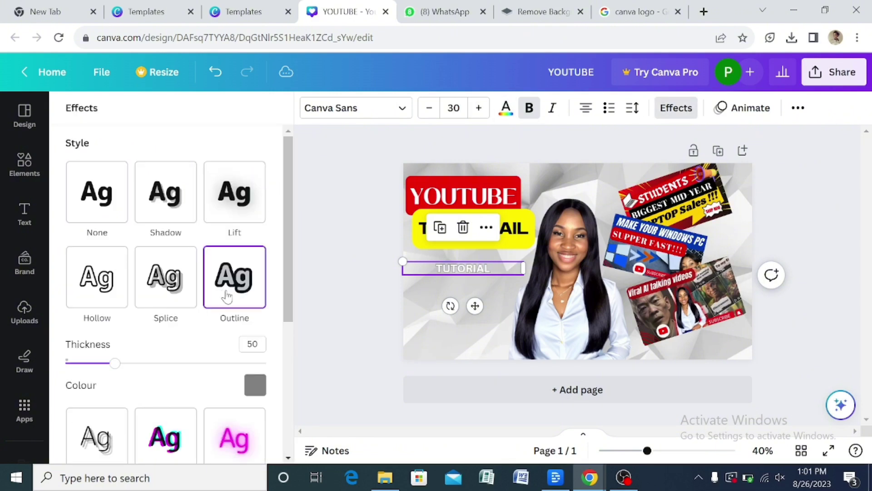
left_click(255, 384)
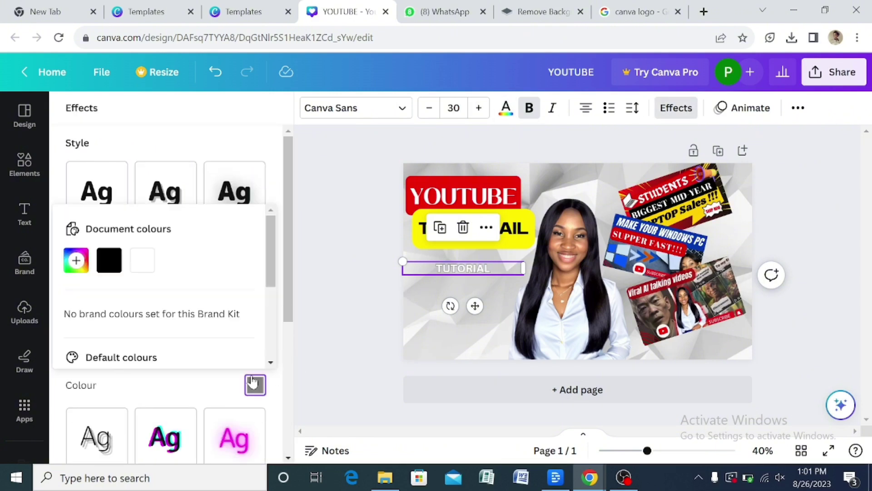
left_click(109, 260)
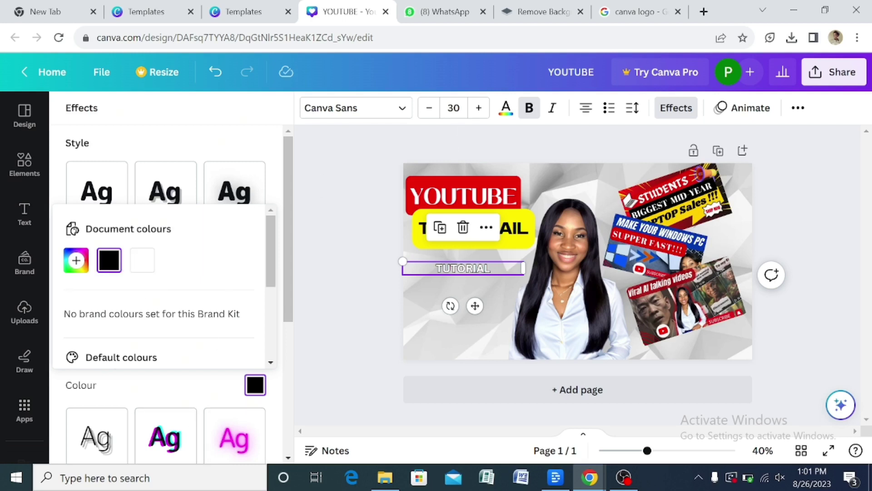
Increase the "TUTORIAL" text's font size to 36 and deselect it
left_click(478, 109)
left_click(478, 109)
left_click(478, 109)
left_click(478, 109)
left_click(478, 109)
left_click(478, 109)
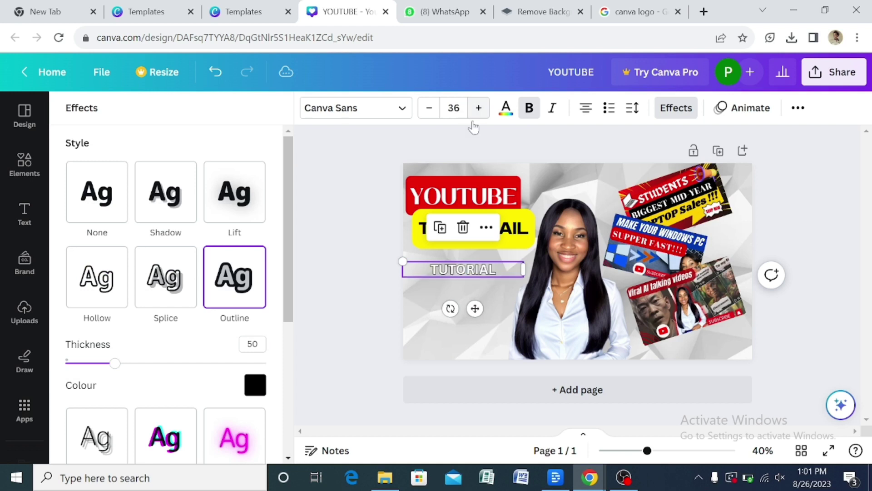
left_click(478, 355)
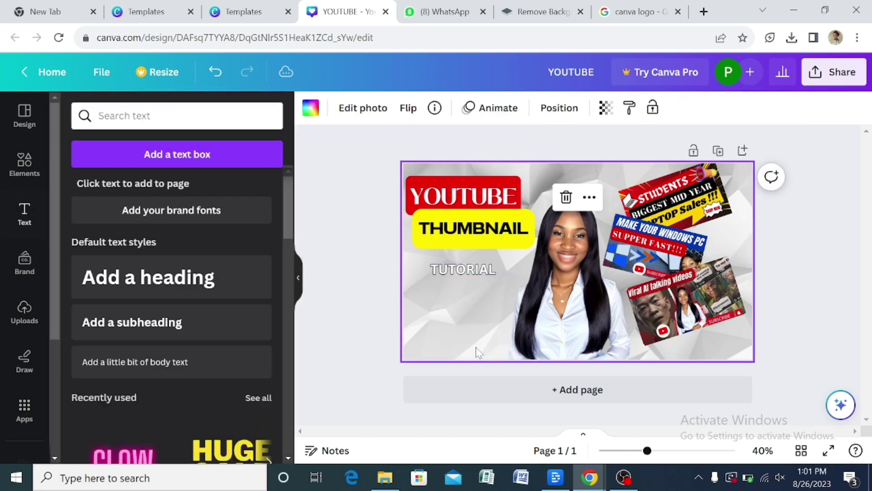
left_click(828, 212)
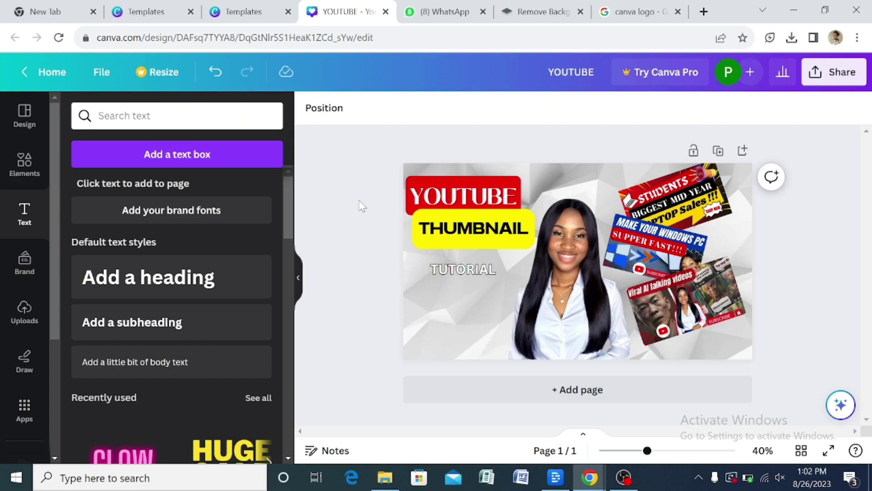
Find the free red play-button graphic under "youtube logo", insert it, shrink it and place it in the thumbnail's lower-left corner
left_click(23, 162)
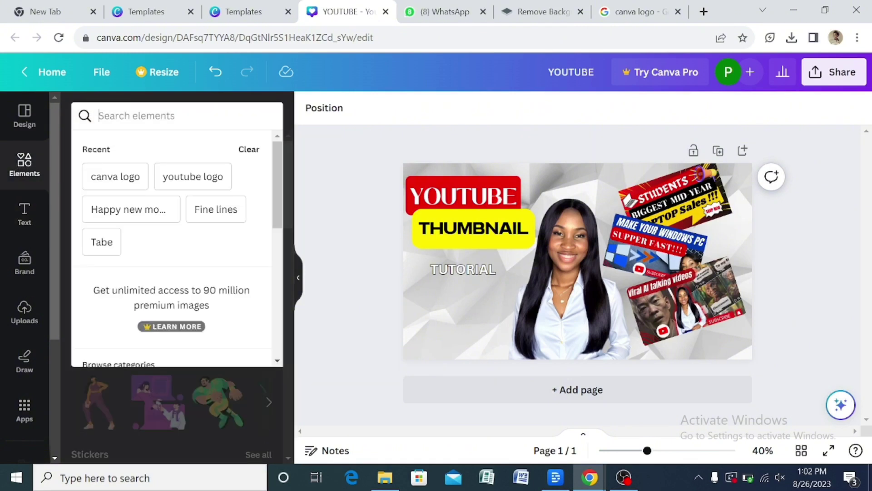
type("Y")
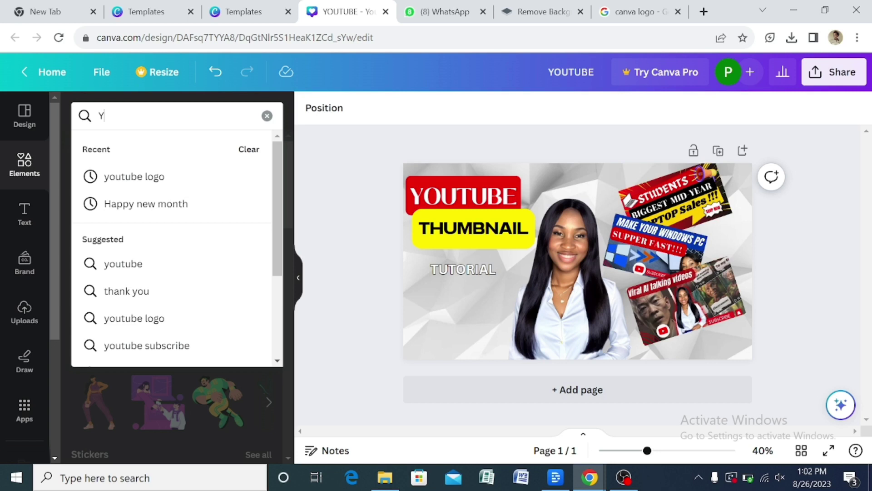
type("OU")
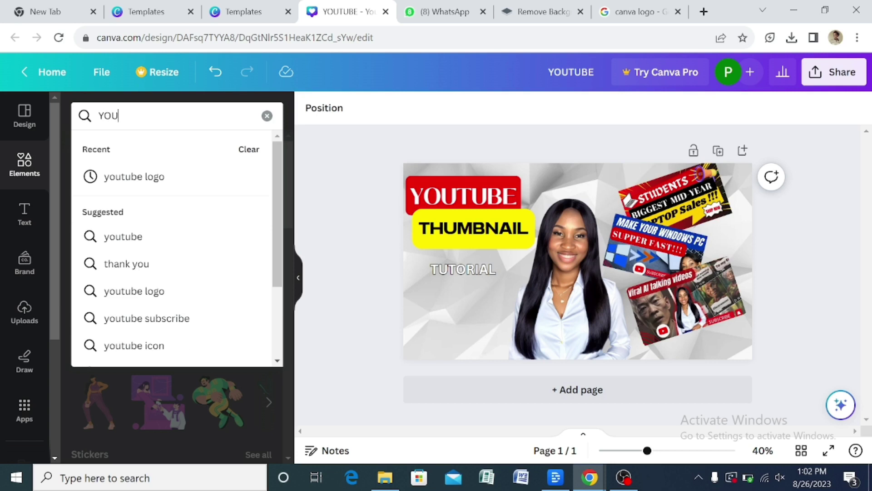
left_click(137, 177)
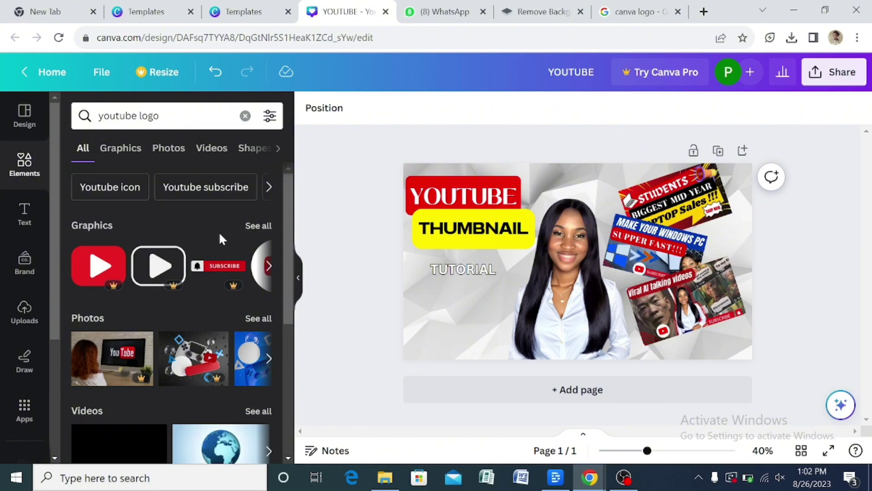
left_click(259, 225)
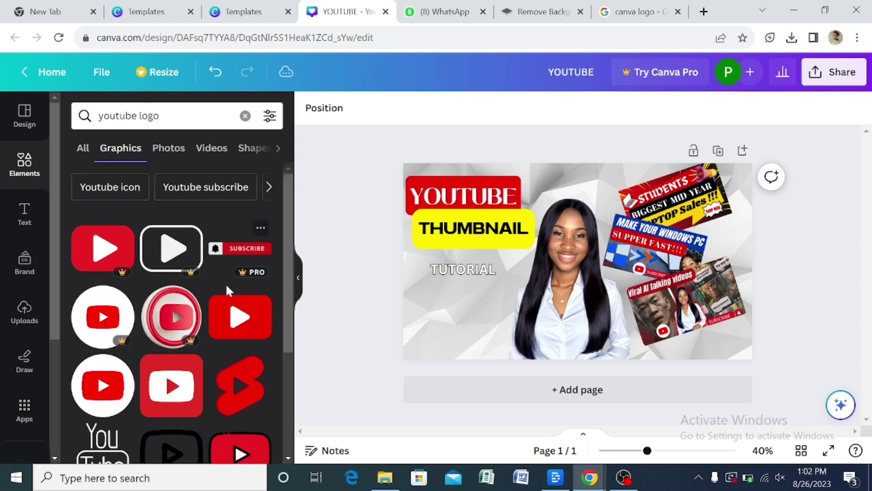
left_click(232, 330)
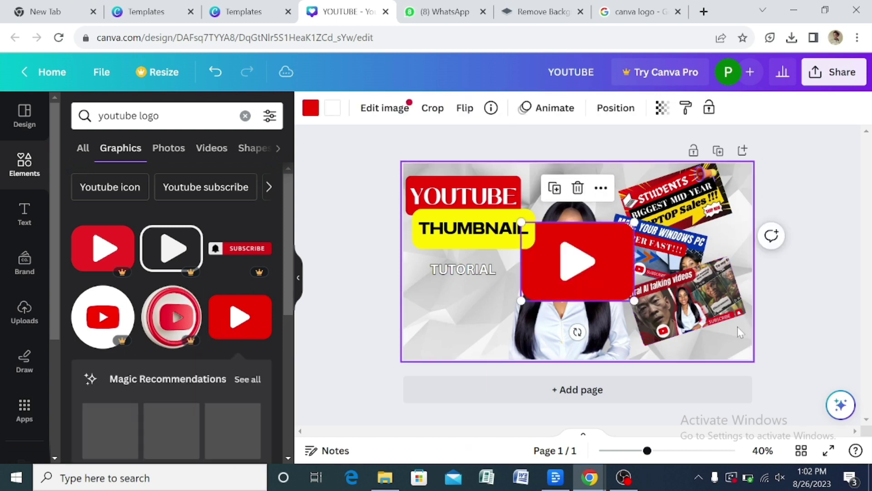
left_click_drag(629, 297, 431, 328)
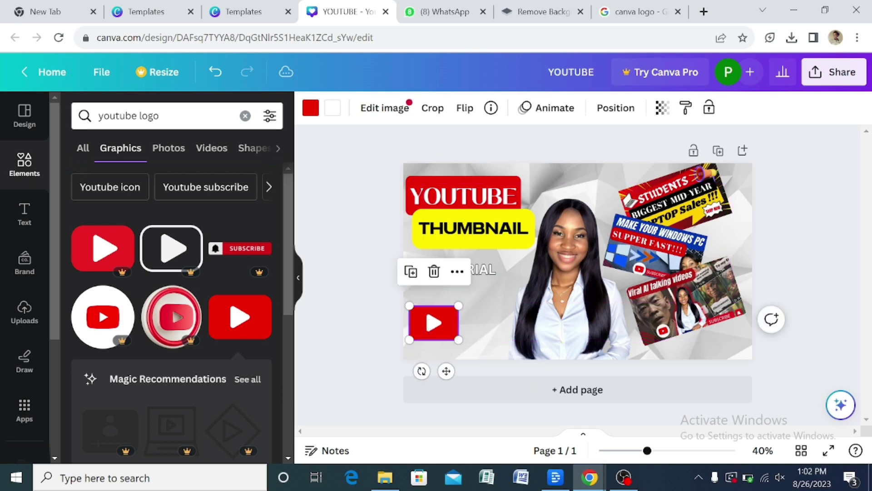
Find the free round Canva graphic under "canva logo", insert it, shrink it and place it beside the red play button
left_click(245, 116)
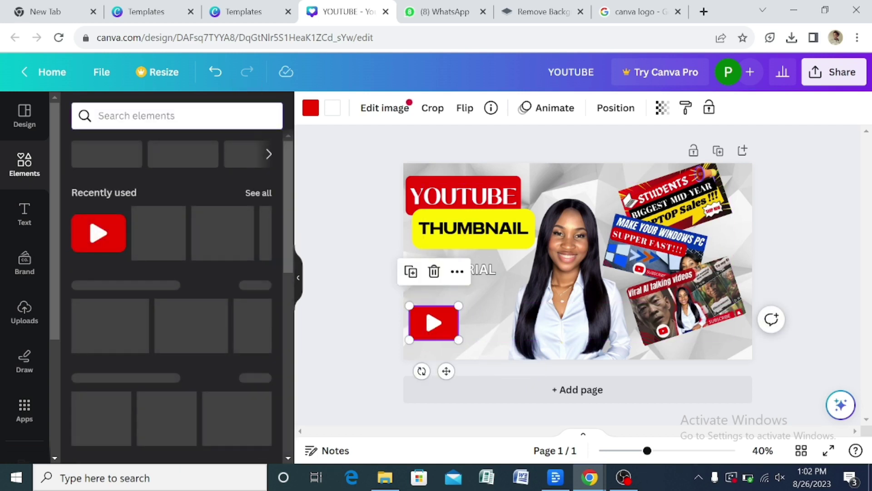
type("CANVA")
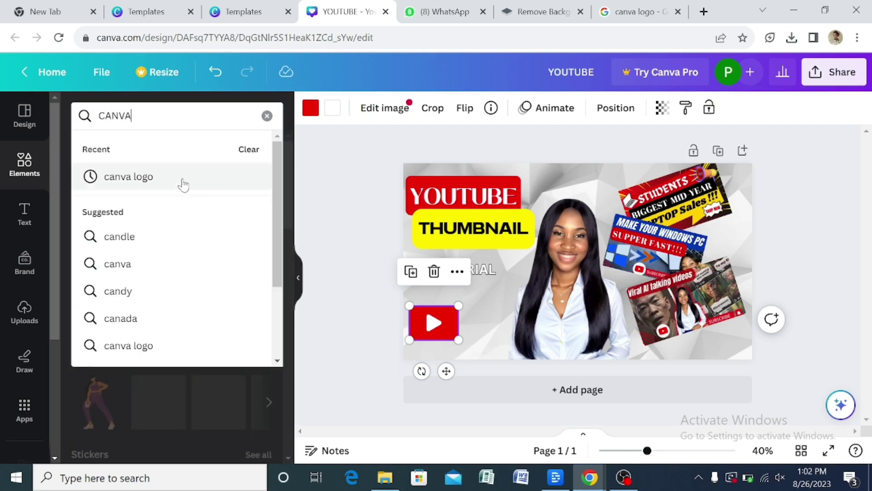
left_click(183, 181)
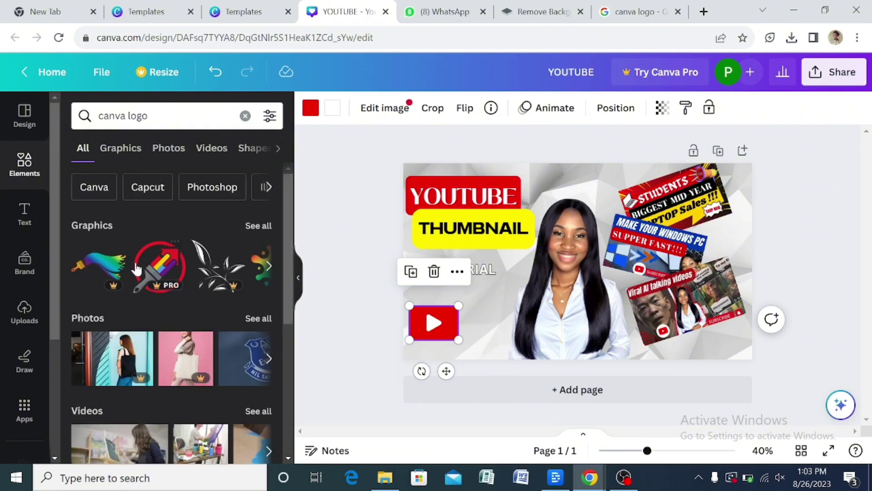
left_click(266, 230)
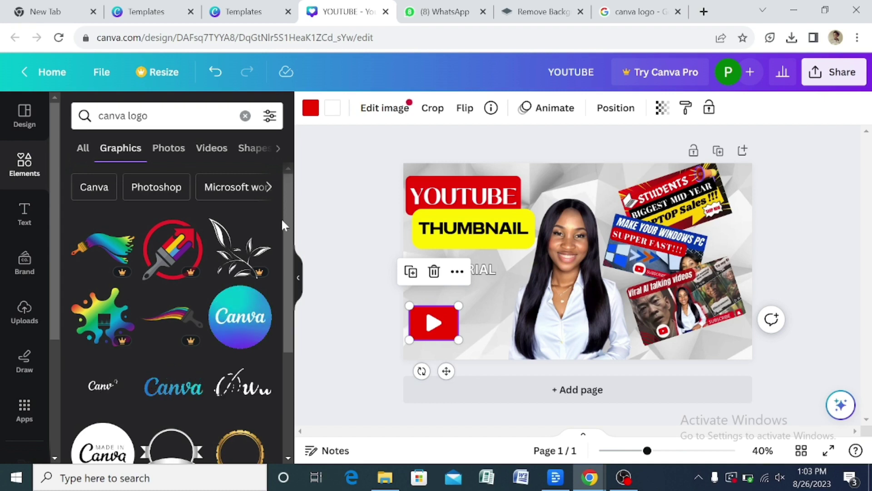
left_click(239, 321)
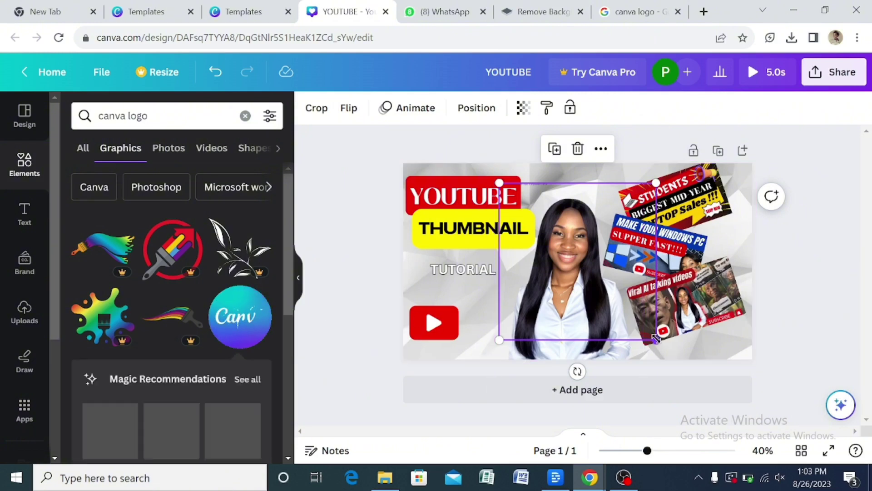
left_click_drag(654, 338, 488, 336)
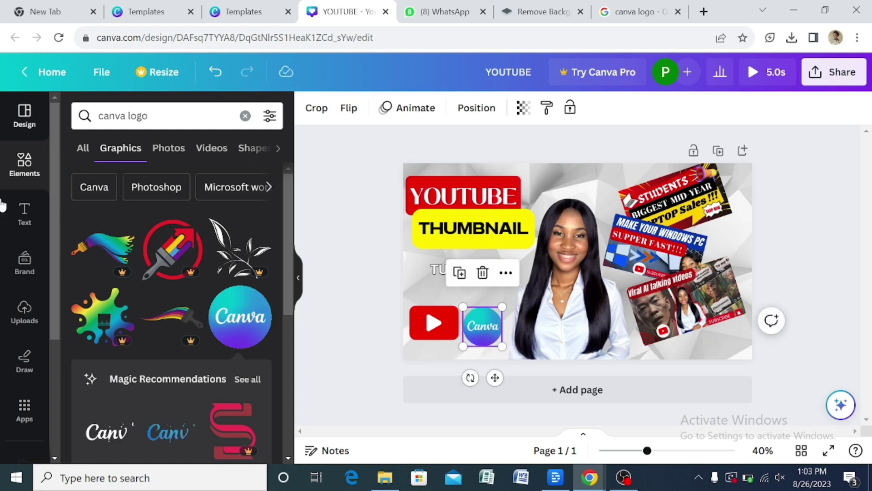
Replace the small Canva graphic with the uploaded round Canva logo image, shrunk and placed beside the red play button
left_click(25, 309)
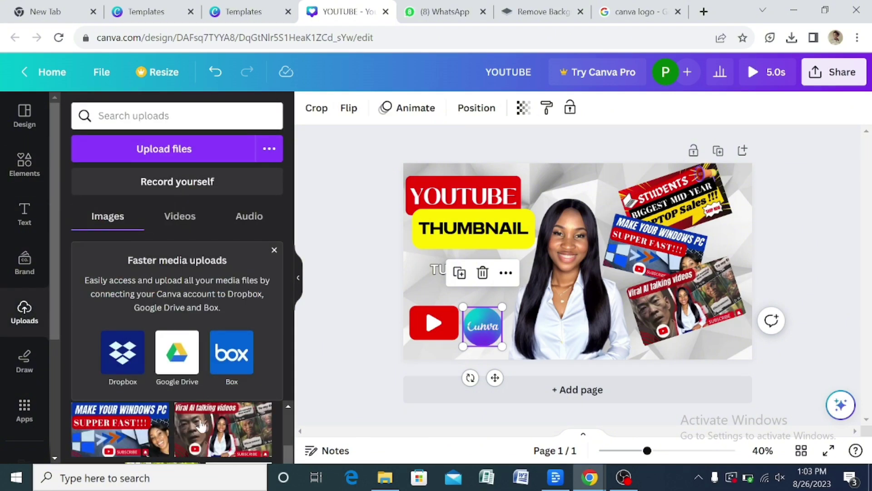
left_click(274, 251)
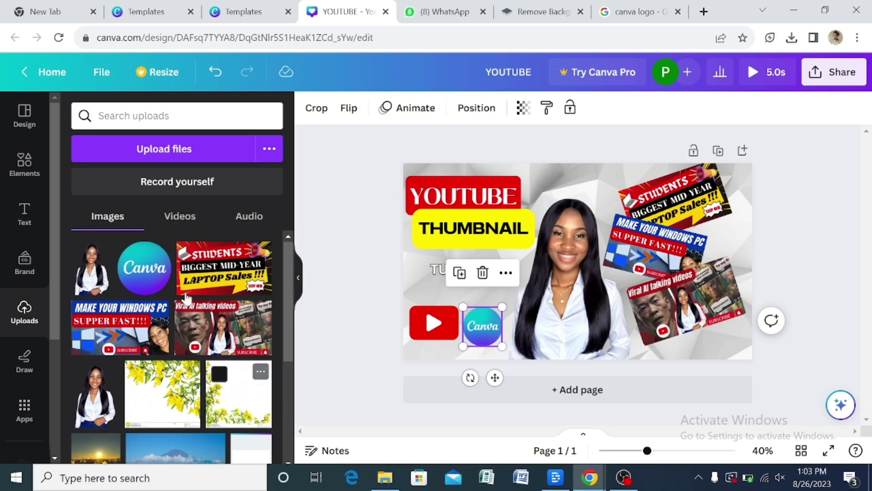
left_click(527, 313)
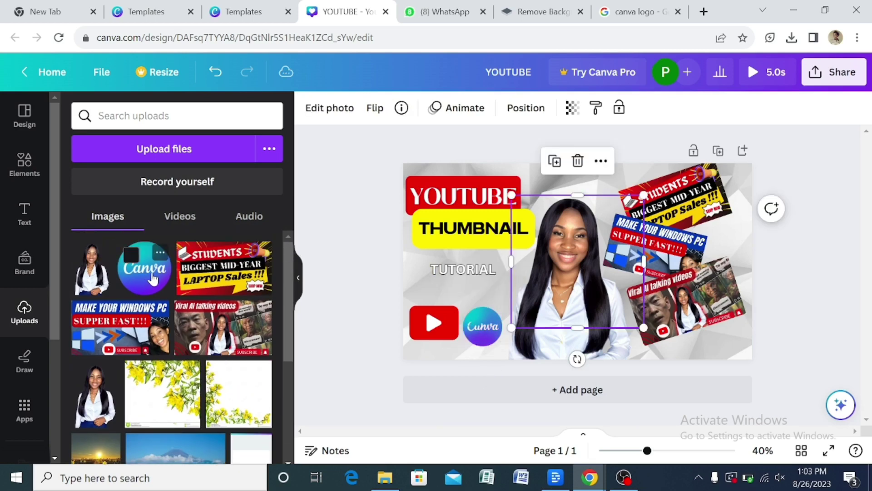
left_click(495, 335)
left_click(23, 211)
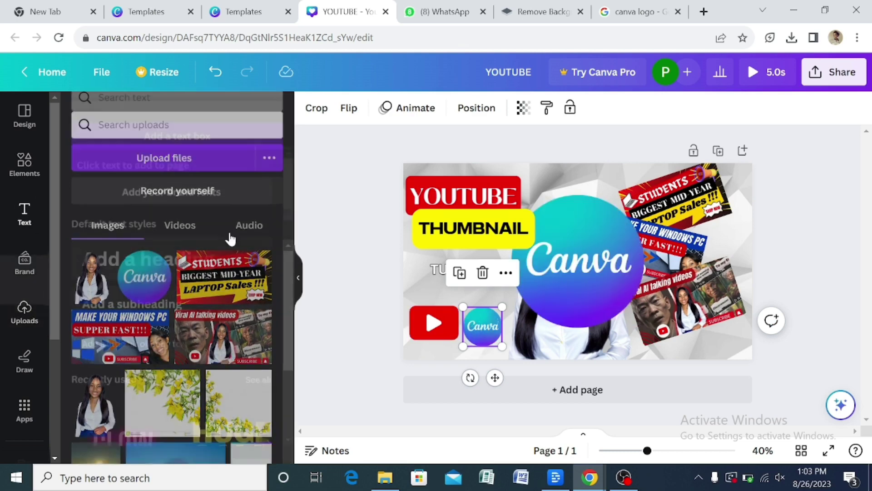
left_click(482, 273)
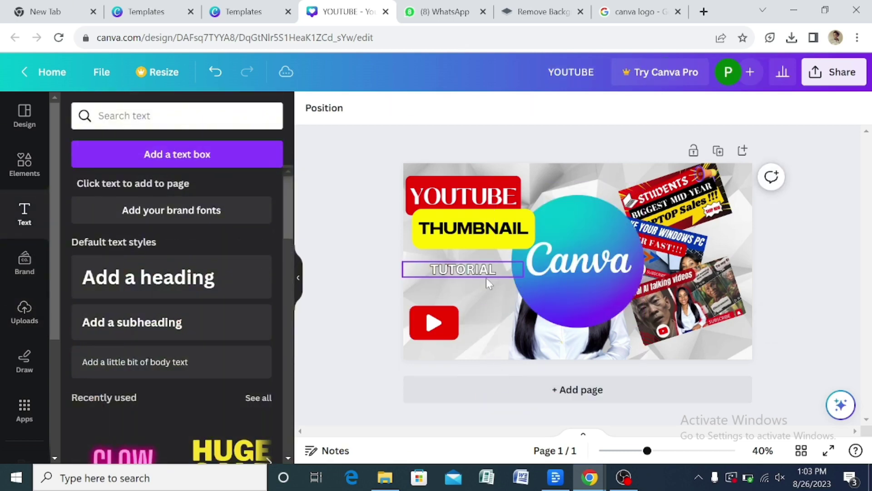
left_click_drag(574, 282, 523, 321)
left_click_drag(576, 350, 493, 335)
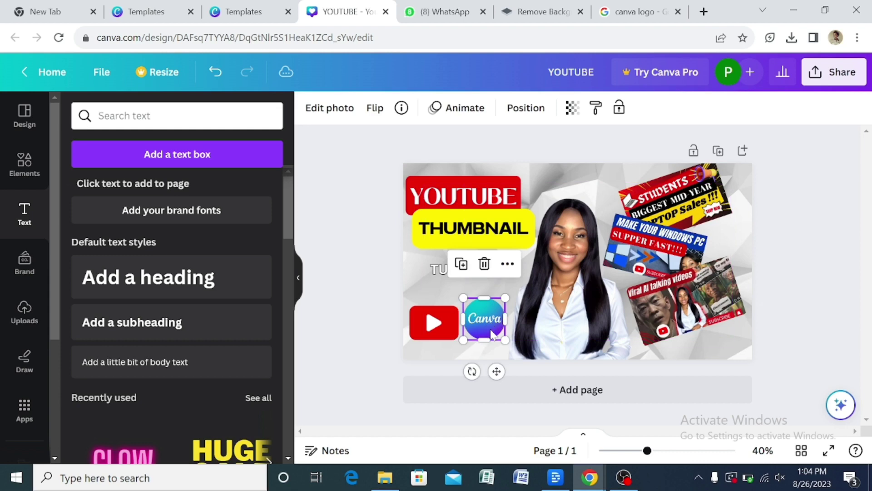
Search the elements for "RECTA" and add the Rectangle shape plus a shape with a rounded bottom edge
left_click(34, 169)
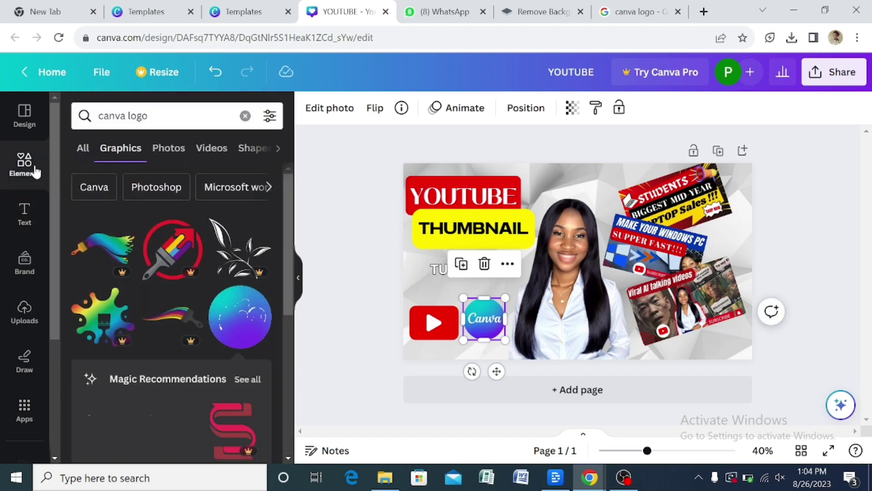
left_click(245, 116)
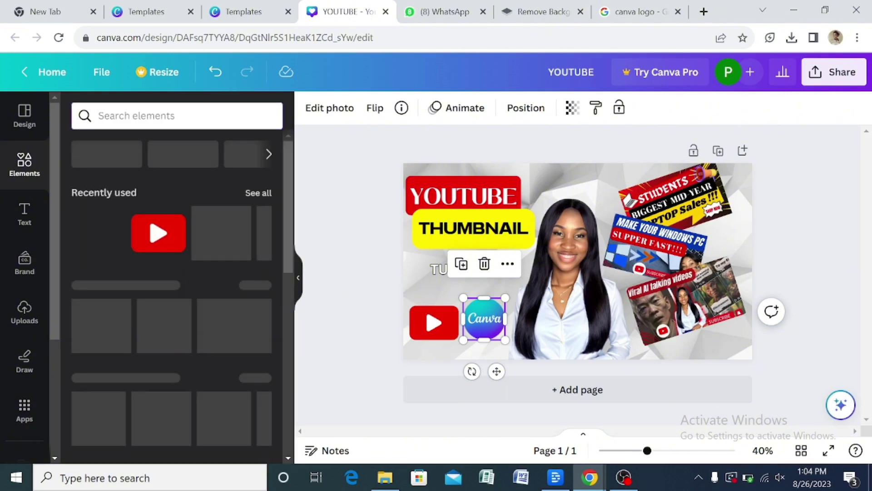
type("RECT")
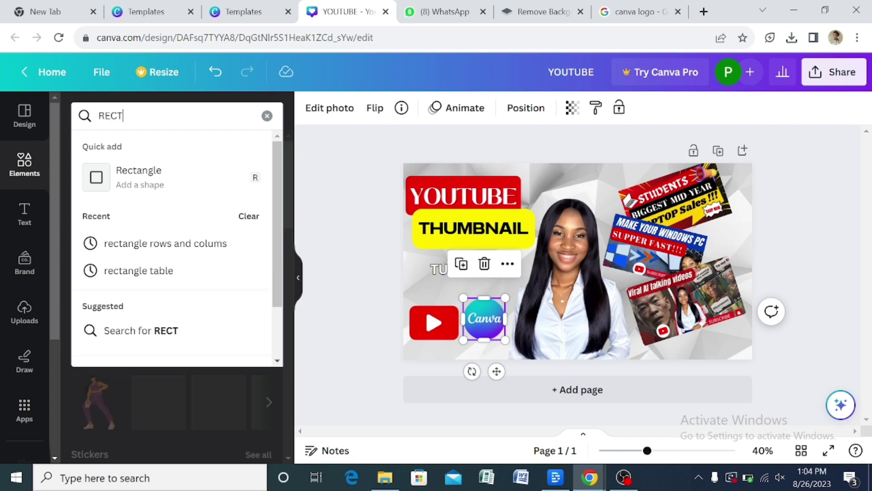
type("A")
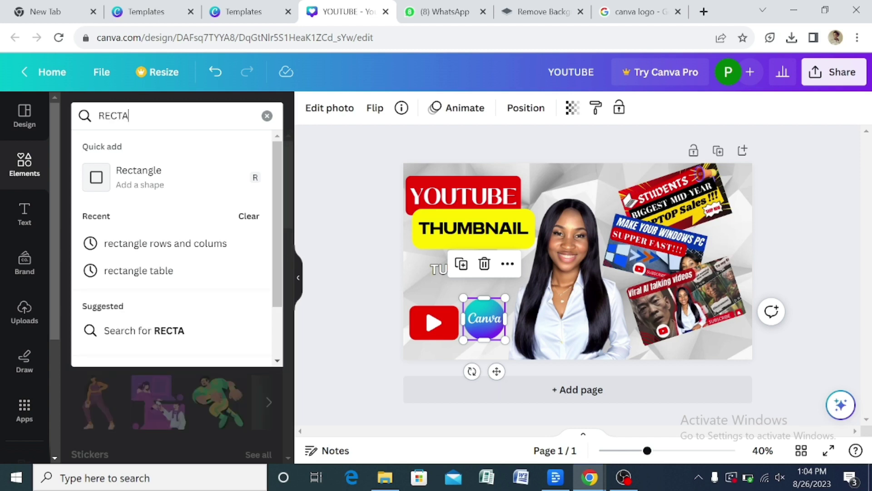
left_click(147, 181)
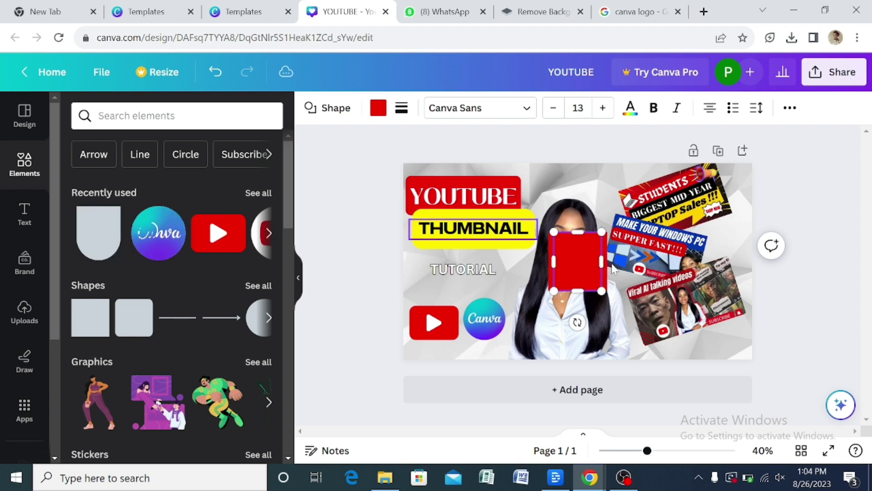
Fill the rounded-bottom shape with white, move it over the two logos and delete the plain red rectangle
left_click(378, 108)
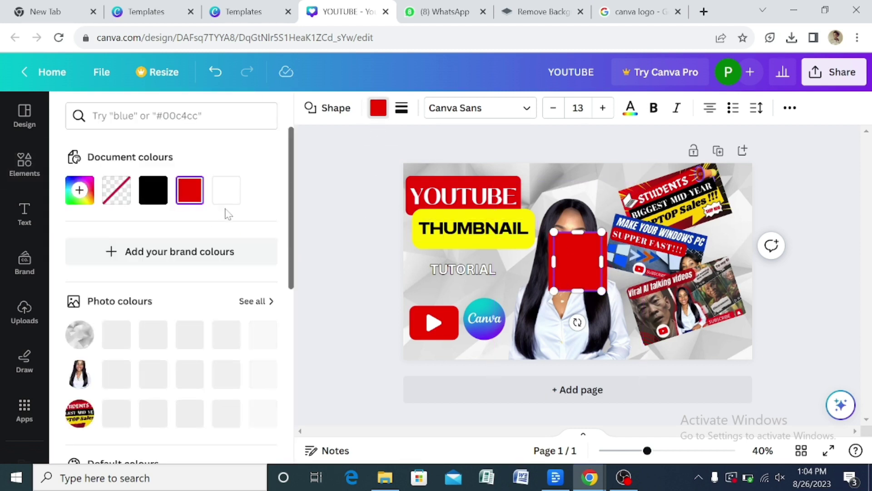
left_click(226, 190)
left_click_drag(588, 275, 460, 315)
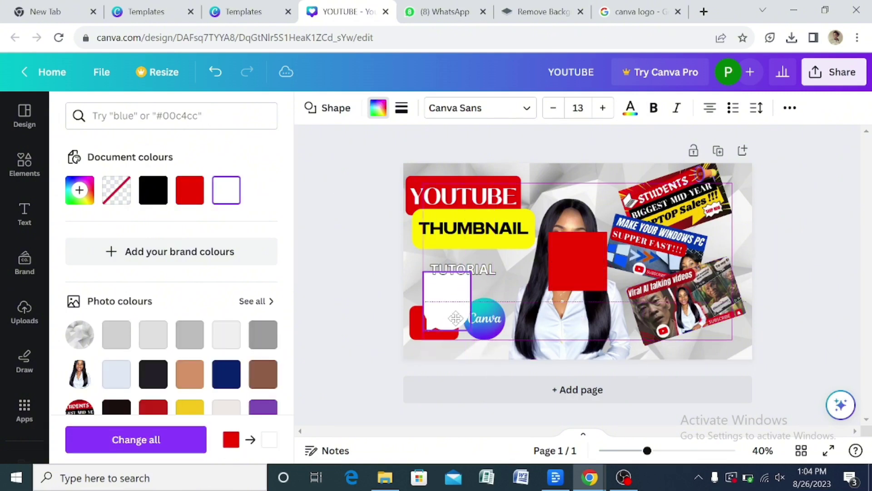
left_click(586, 257)
key("Delete")
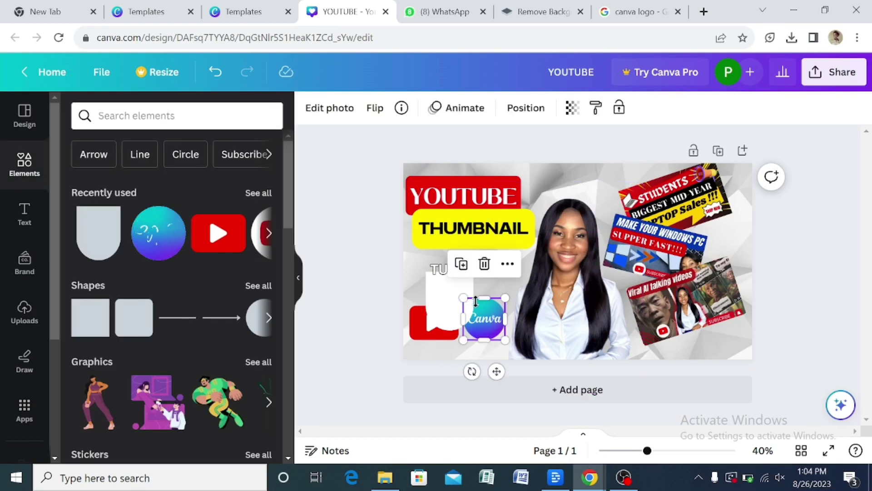
Rotate the white shape a quarter turn so its rounded end faces left, and lay it straight over the logos
left_click(484, 320)
left_click(456, 309)
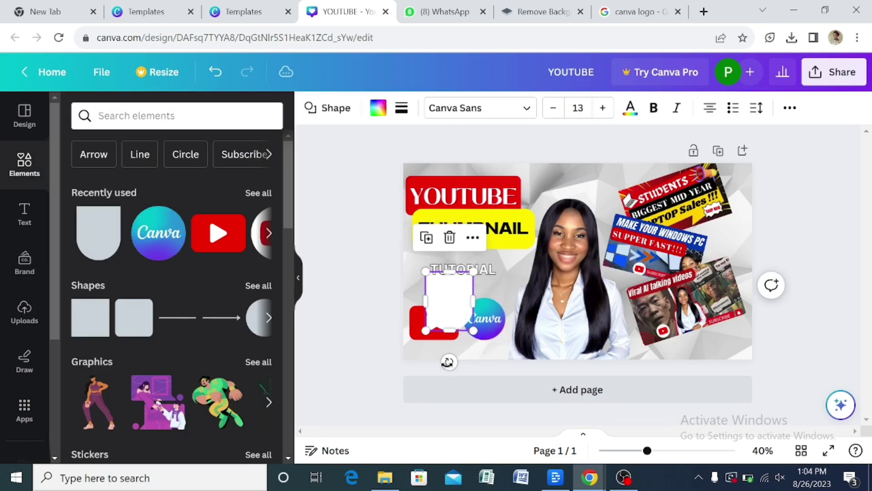
left_click_drag(448, 362, 380, 294)
left_click_drag(450, 317, 484, 332)
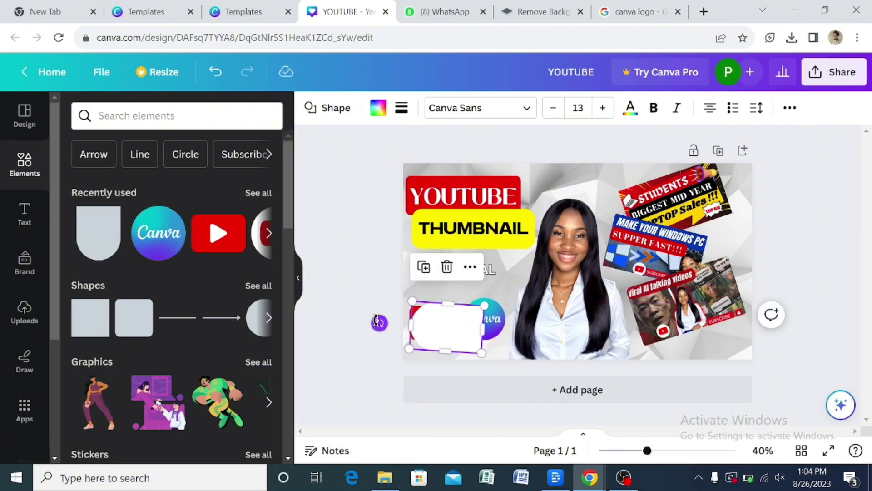
left_click_drag(380, 323, 380, 321)
mouse_move(454, 323)
left_mouse_down()
mouse_move(458, 318)
mouse_move(453, 322)
left_mouse_up()
left_click_drag(389, 326, 395, 329)
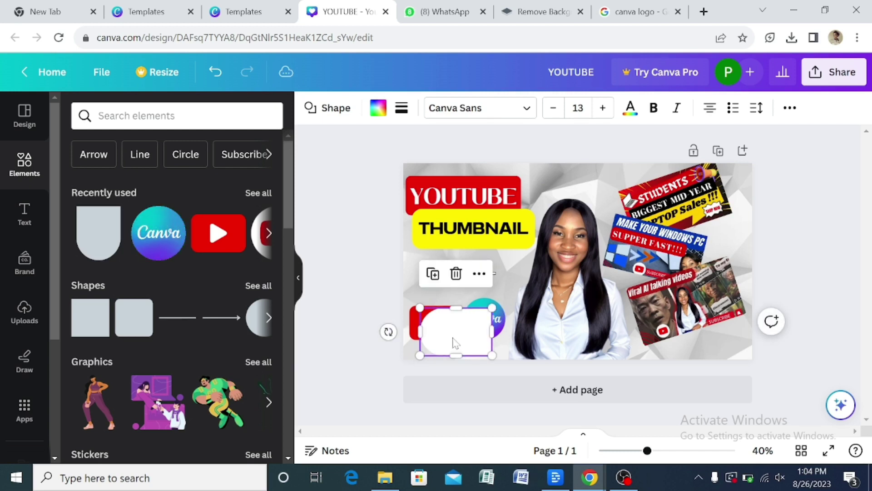
Move the Canva logo to the right and fit the white shape and play button into the thumbnail's lower-left corner
left_click_drag(461, 329, 480, 331)
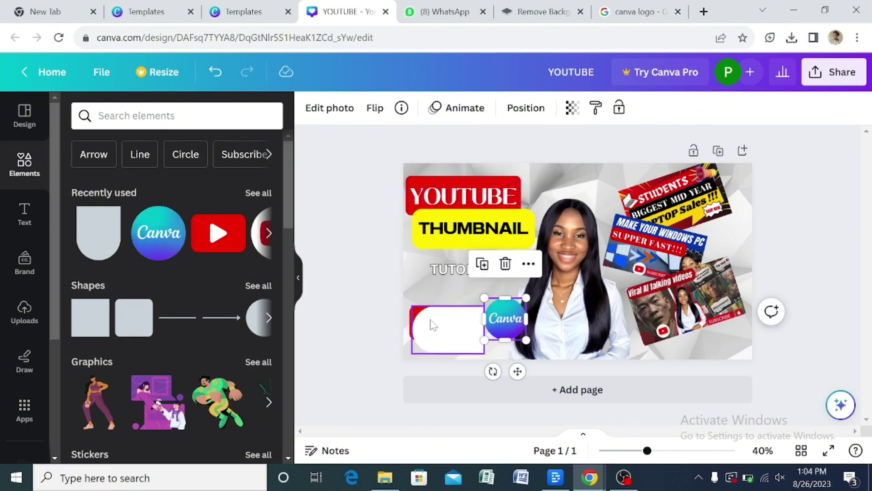
left_click(433, 325)
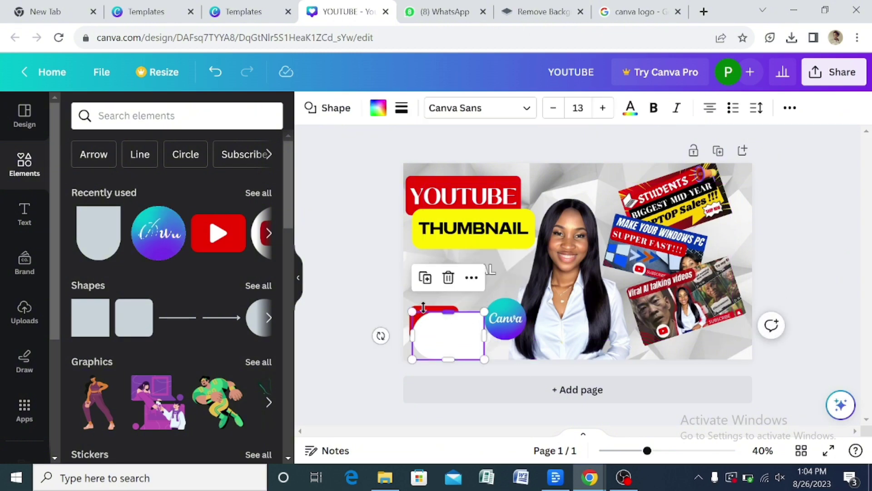
left_click_drag(442, 332, 434, 333)
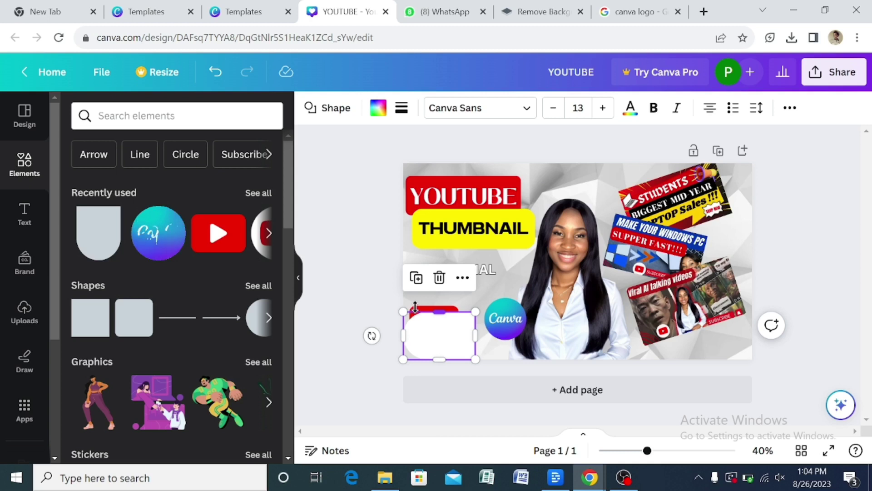
left_click_drag(420, 317, 424, 295)
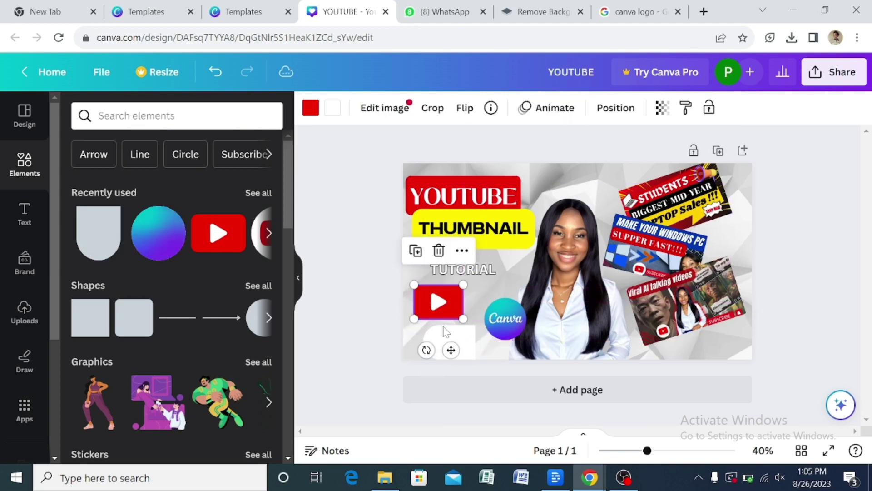
left_click(449, 342)
left_click_drag(423, 342, 408, 341)
left_click_drag(498, 321, 522, 321)
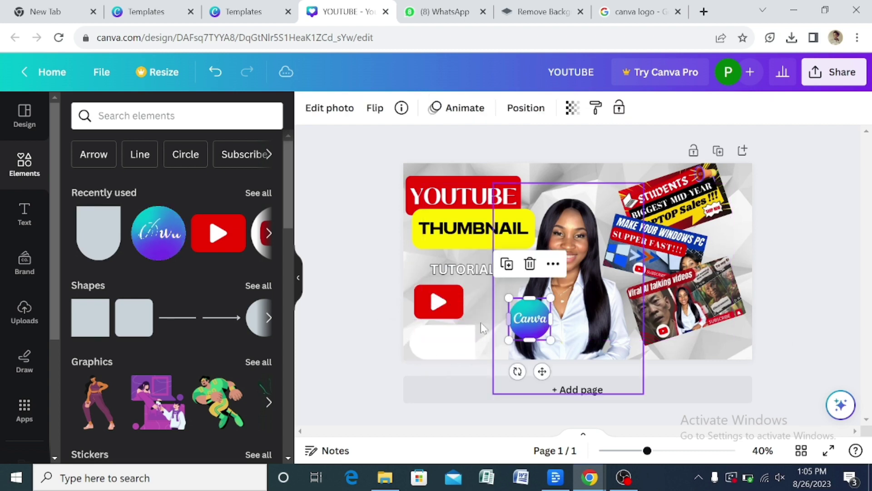
left_click_drag(454, 310, 448, 337)
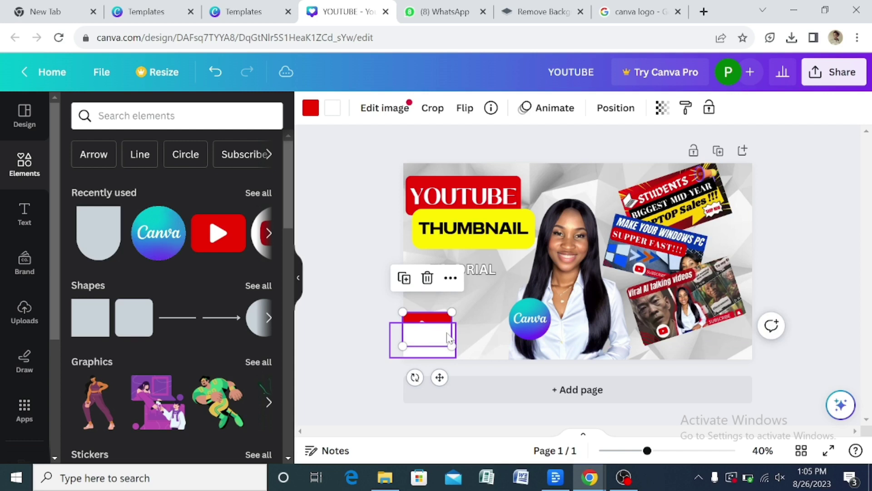
Send the white shape to the back so it sits behind the logos
right_click(449, 339)
mouse_move(535, 269)
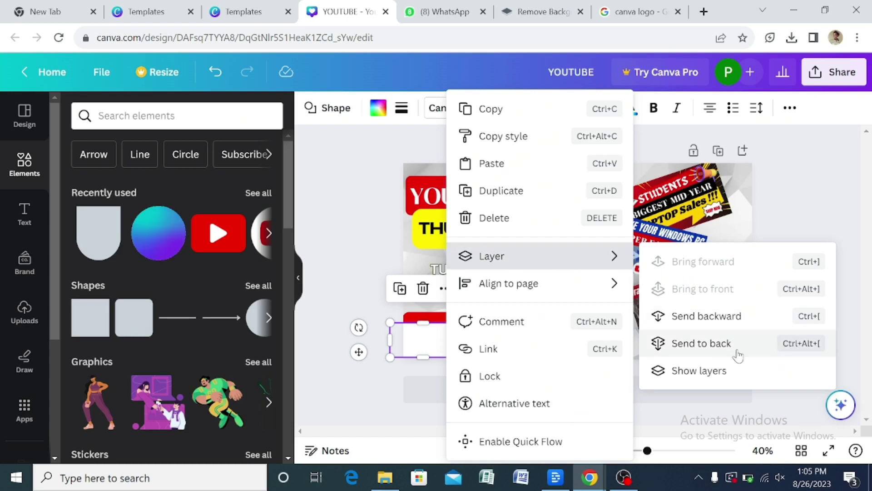
left_click(702, 343)
Widen the white shape to span both logos and arrange the play button and Canva logo side by side on it
left_click_drag(456, 350, 530, 353)
left_click_drag(424, 331, 476, 314)
left_click(432, 329)
left_click(480, 348)
mouse_move(448, 349)
left_mouse_down()
mouse_move(447, 337)
mouse_move(469, 347)
mouse_move(451, 343)
left_mouse_up()
left_click_drag(532, 318, 532, 339)
left_click(532, 350)
left_click(868, 280)
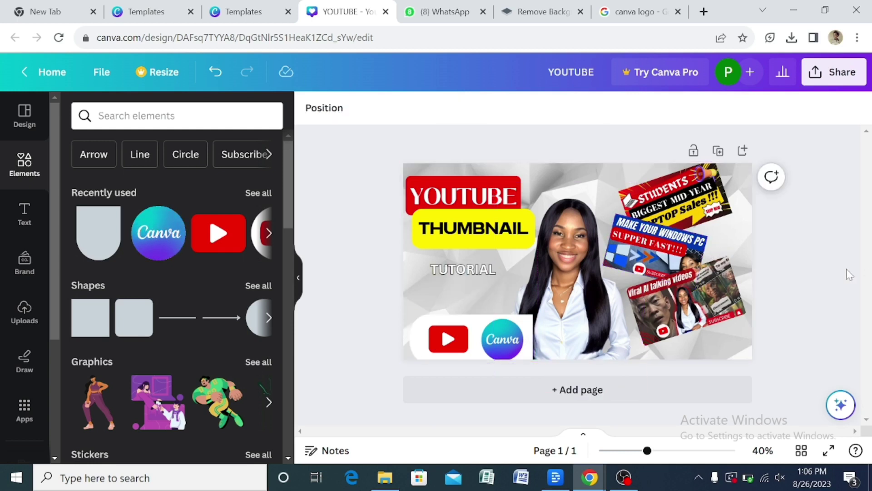
left_click(527, 334)
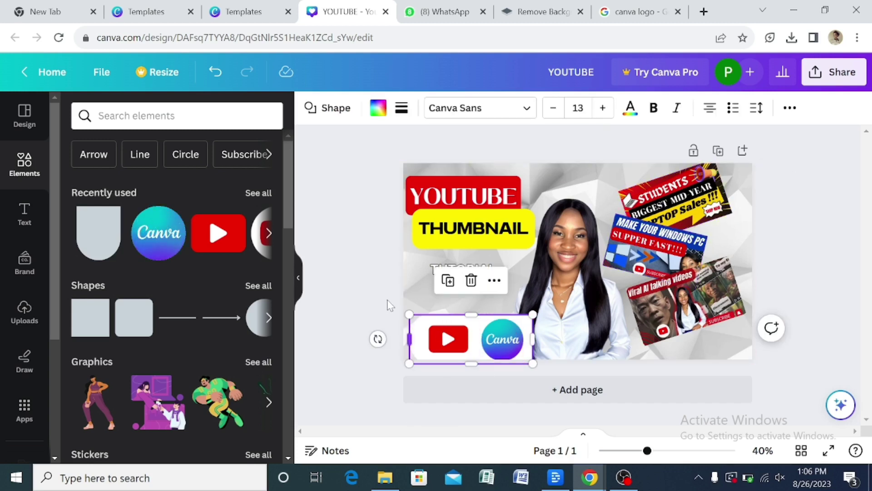
left_click(431, 297)
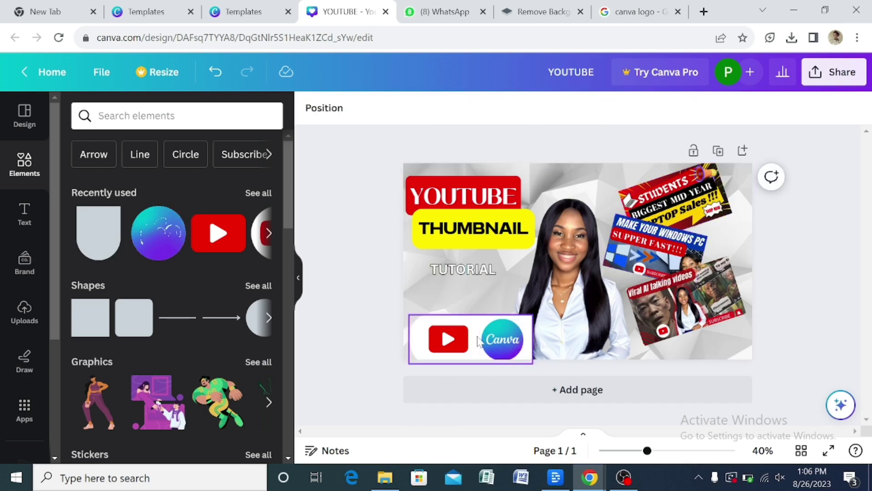
left_click(421, 332)
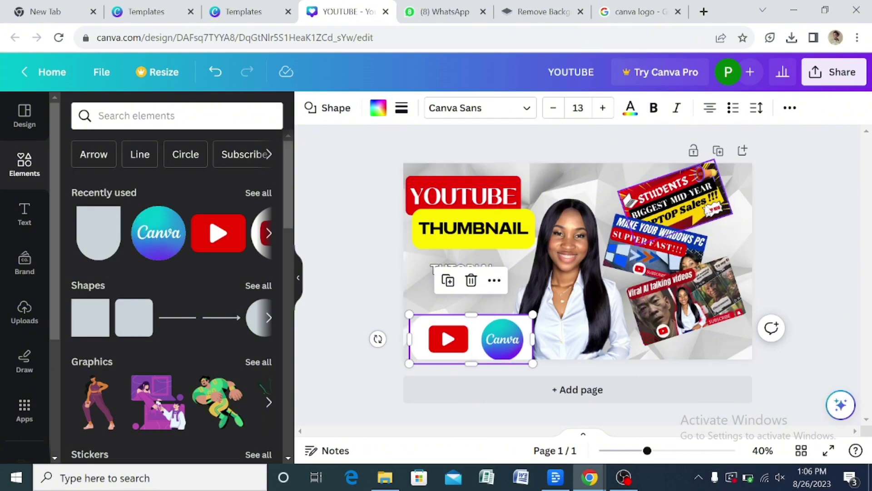
left_click(580, 326)
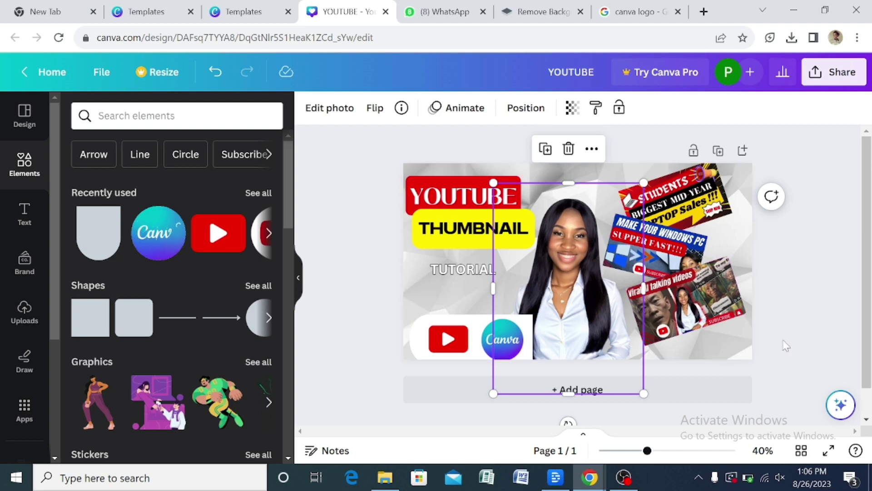
Slightly shrink the "MAKE YOUR WINDOWS PC" and "Viral AI talking videos" sample thumbnails beside the woman
left_click(665, 261)
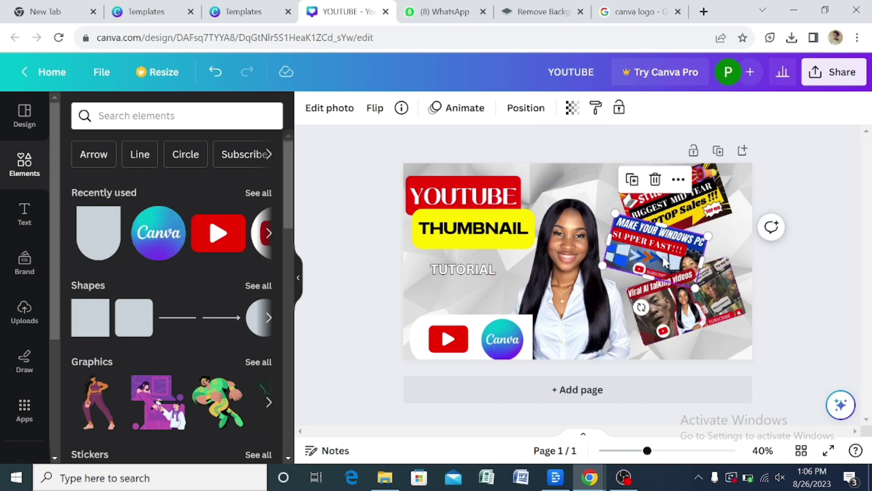
left_click_drag(615, 213, 623, 227)
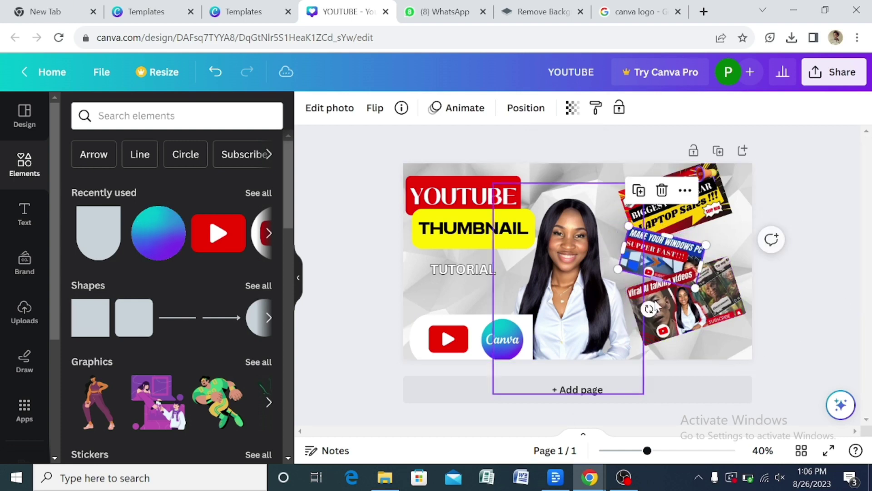
left_click(682, 336)
left_click_drag(653, 346, 662, 335)
left_click_drag(704, 312, 694, 318)
Shrink the "STUDENTS BIGGEST MID YEAR LAPTOP Sales" sample thumbnail to about 331 × 186 and deselect it
left_click(711, 191)
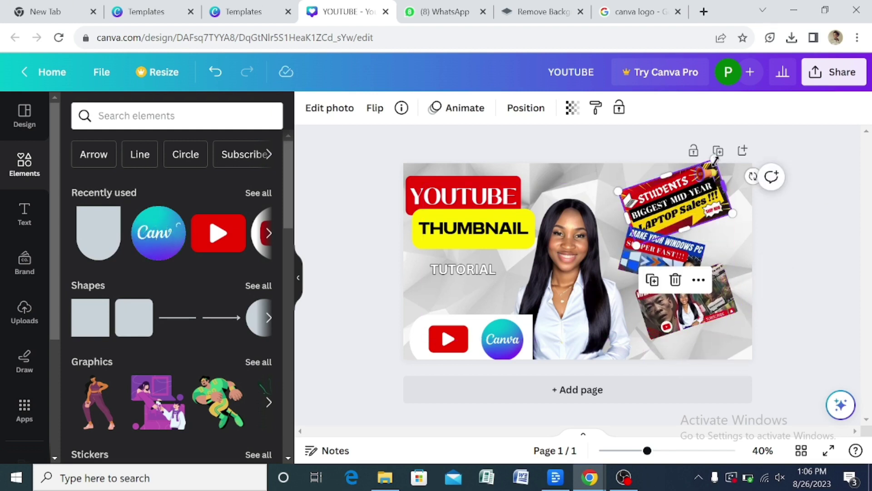
left_click_drag(732, 213, 723, 220)
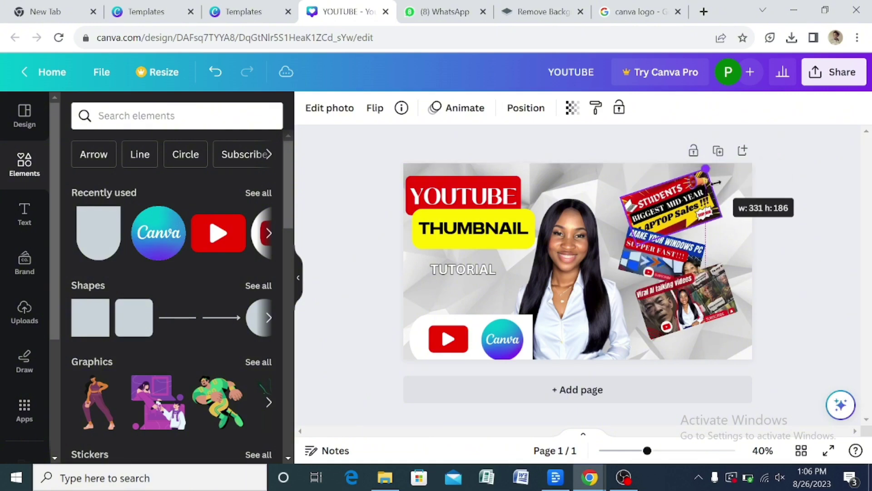
left_click(782, 235)
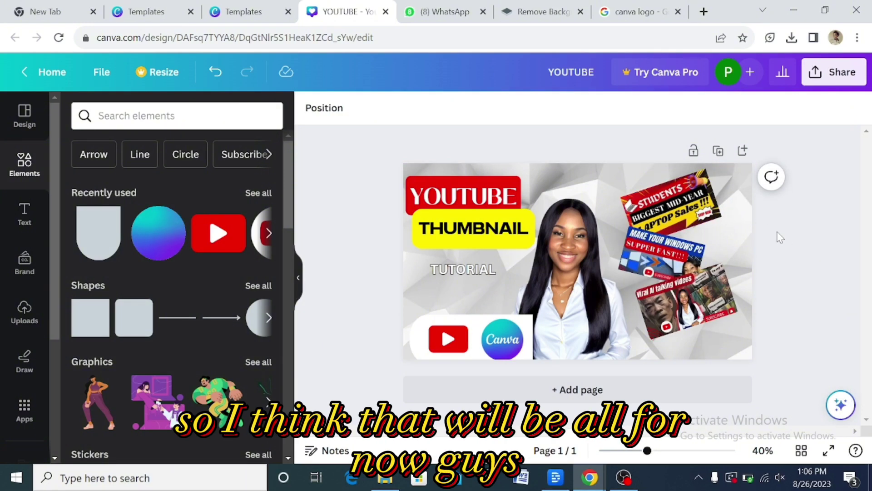